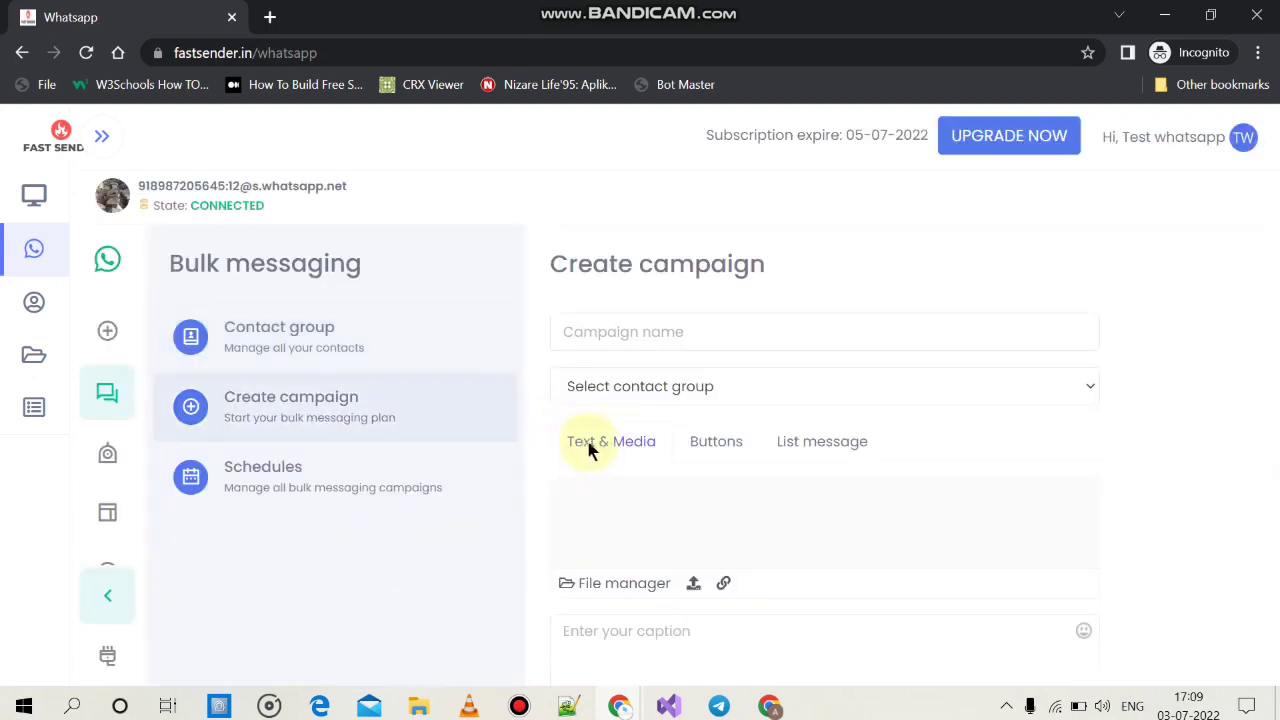
Look at the Text & Media and List message options of the new campaign, and open the Template section.
triple_click(590, 448)
left_click(800, 441)
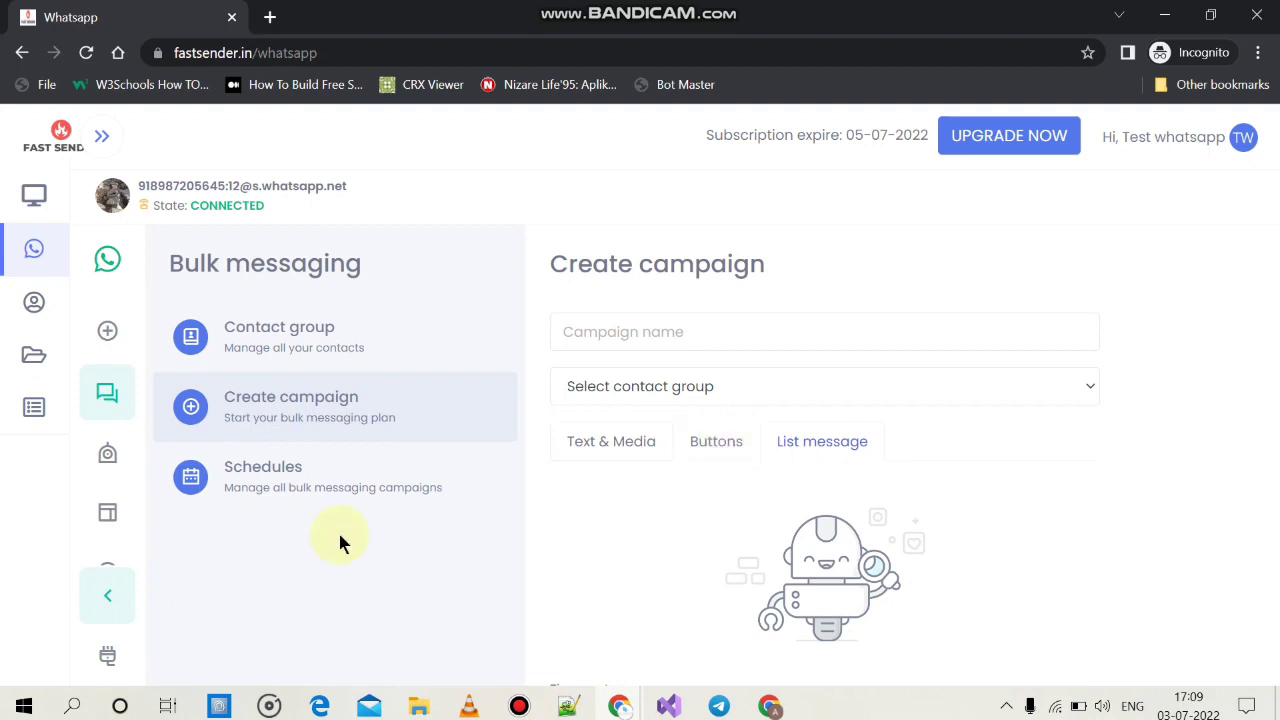
scroll(107, 478, "down", 1)
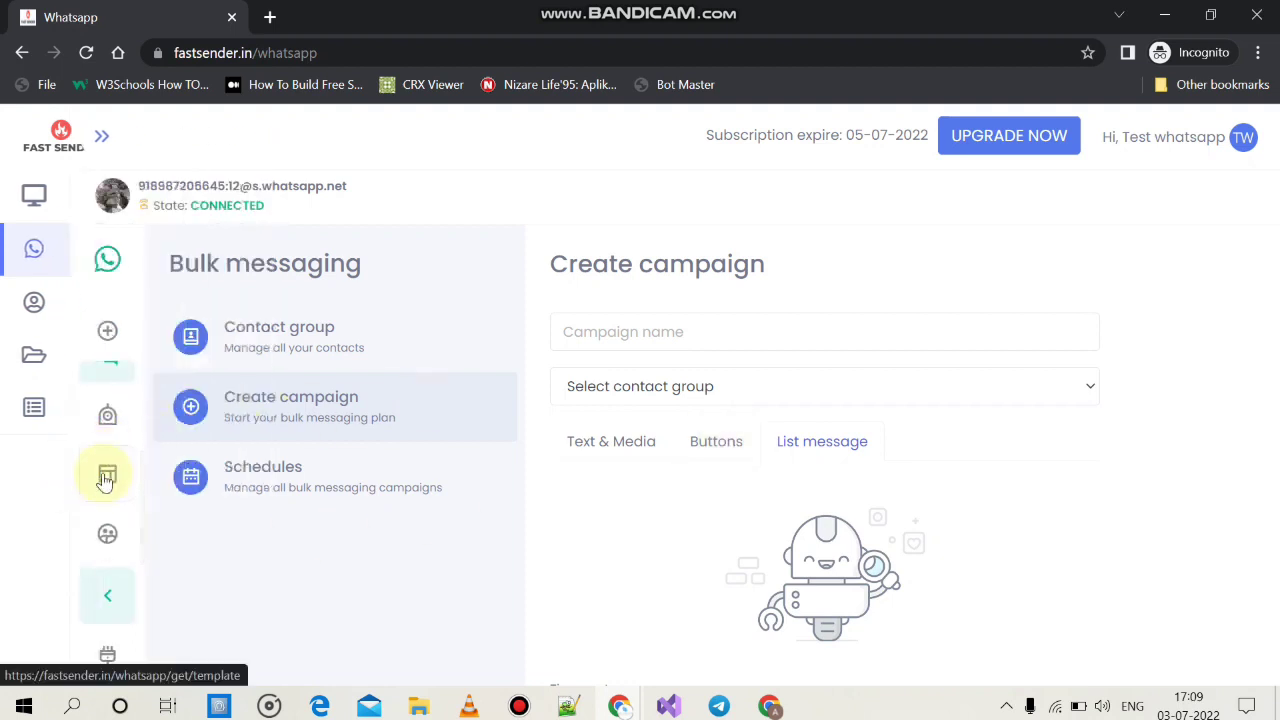
left_click(107, 478)
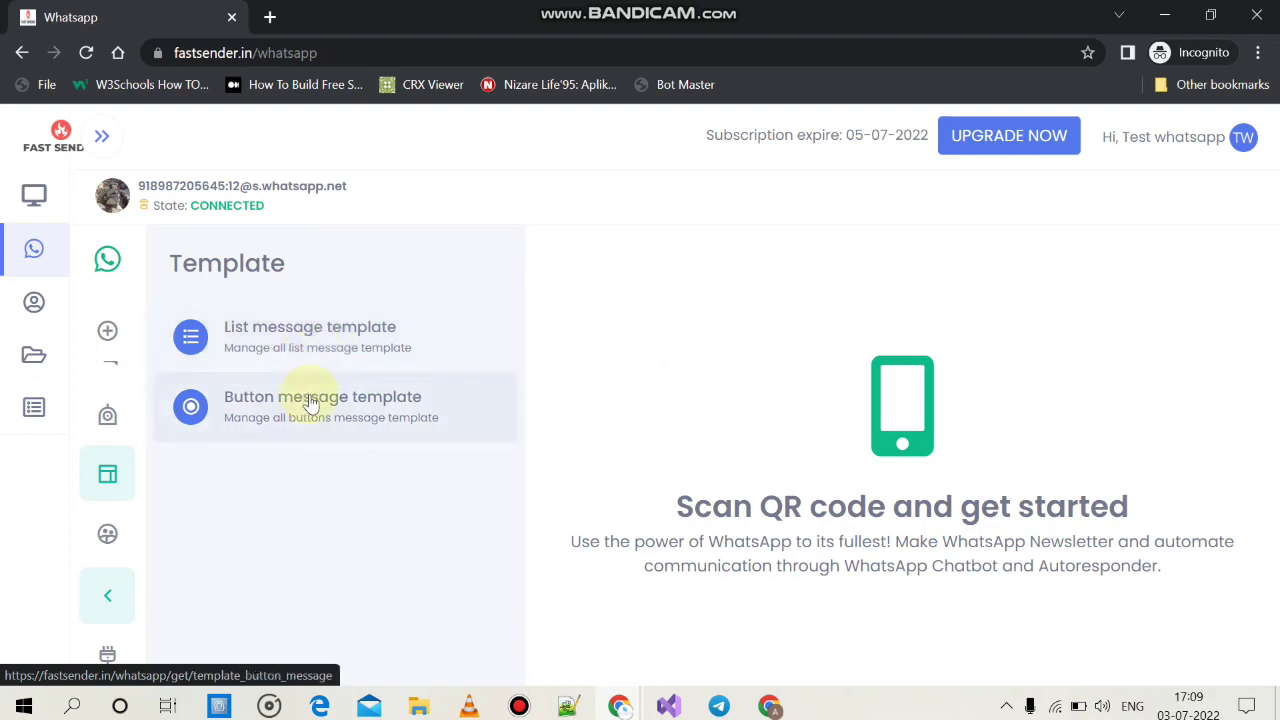
Switch to the other Chrome window, examine the sample WhatsApp button and list messages, and return to the Fast Sender window.
mouse_move(745, 14)
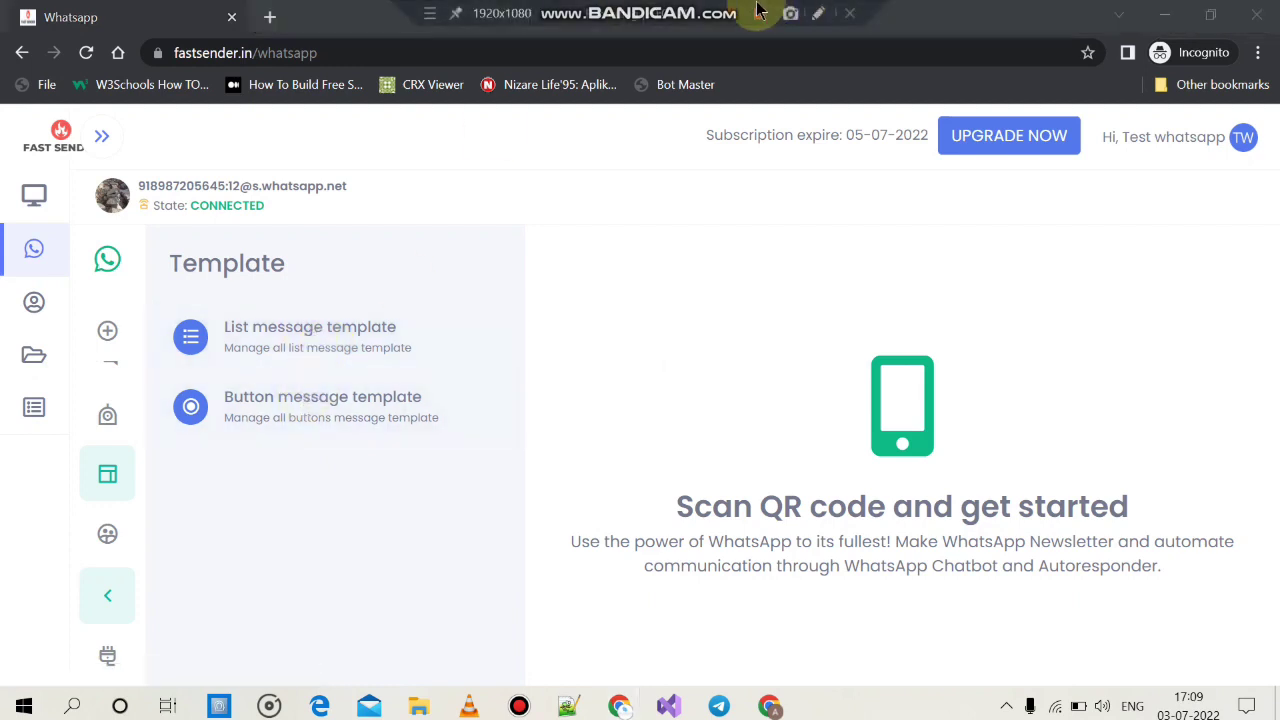
key("alt+Tab")
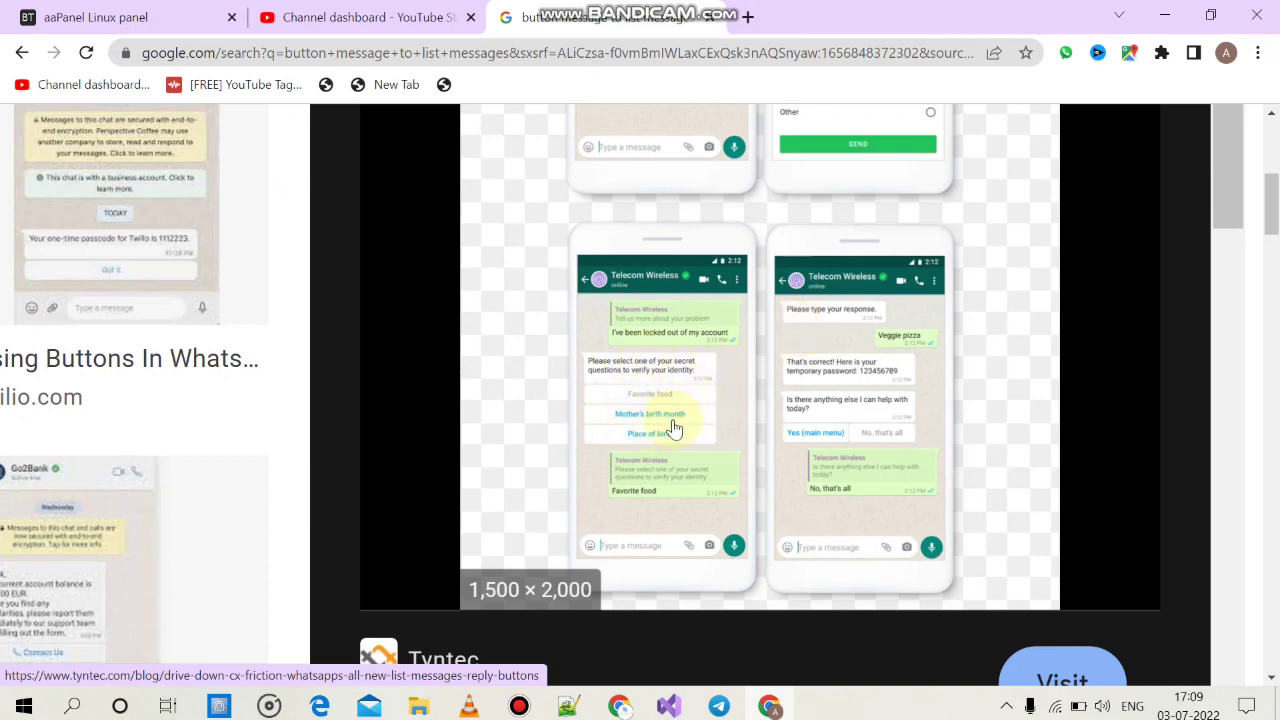
scroll(757, 438, "up", 5)
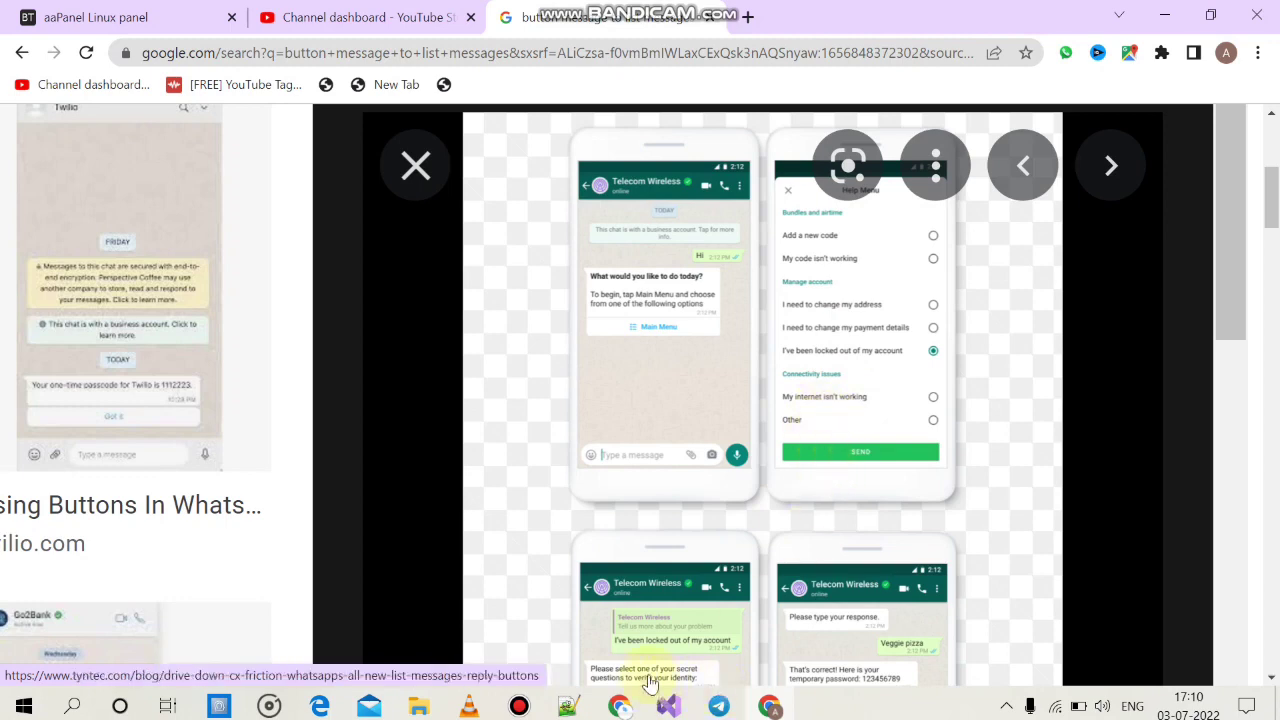
mouse_move(620, 706)
left_click(688, 668)
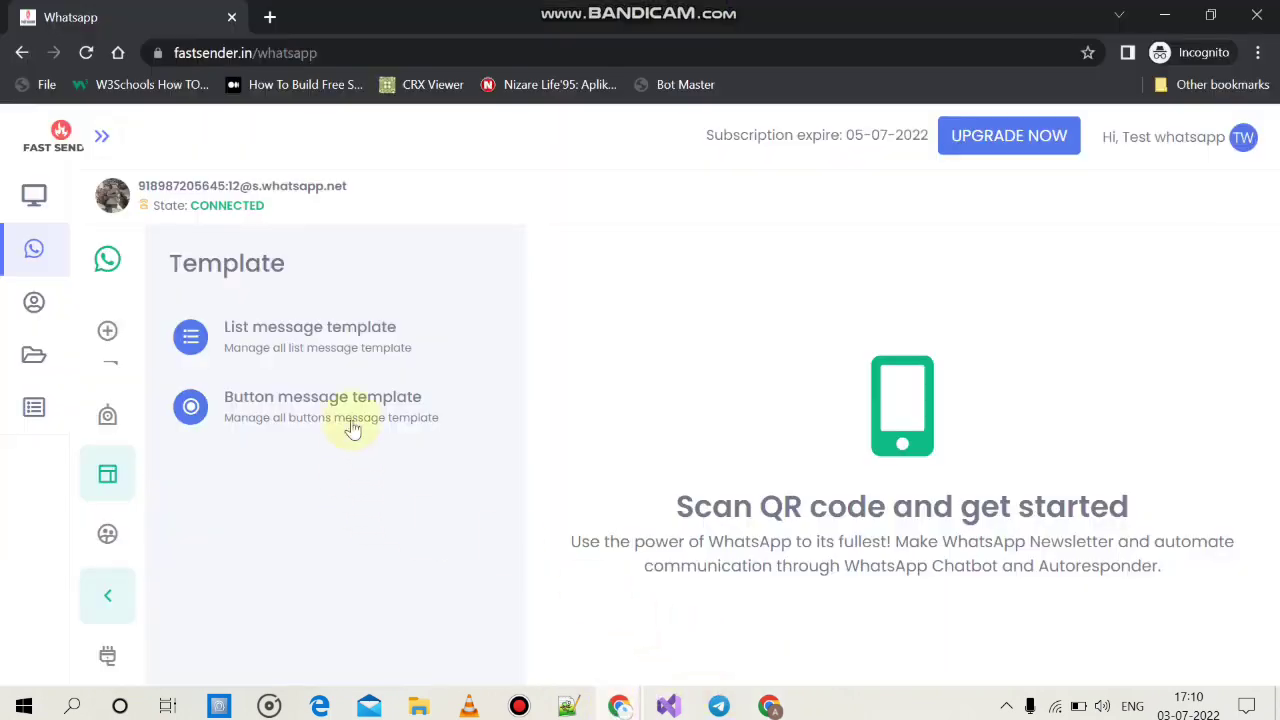
Start a new button message template named "Button 1" with the caption "Welcome To Fast Sender WhatsApp marketing".
left_click(335, 395)
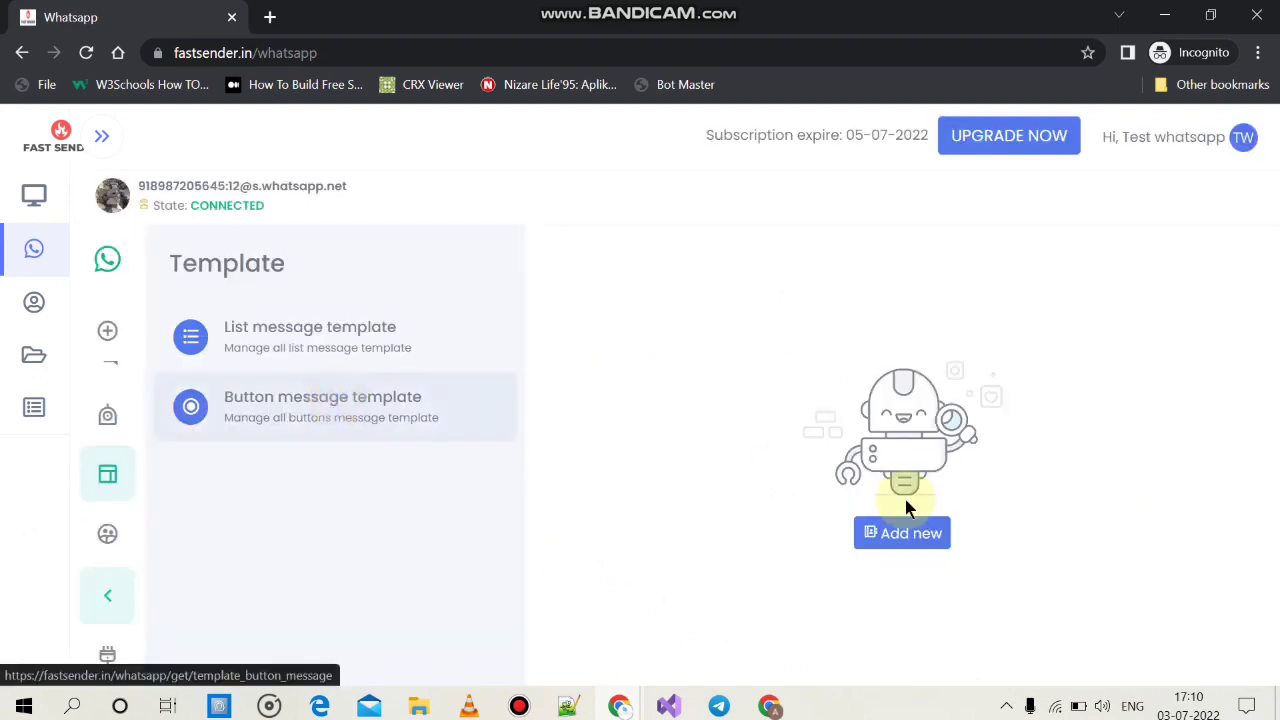
left_click(918, 532)
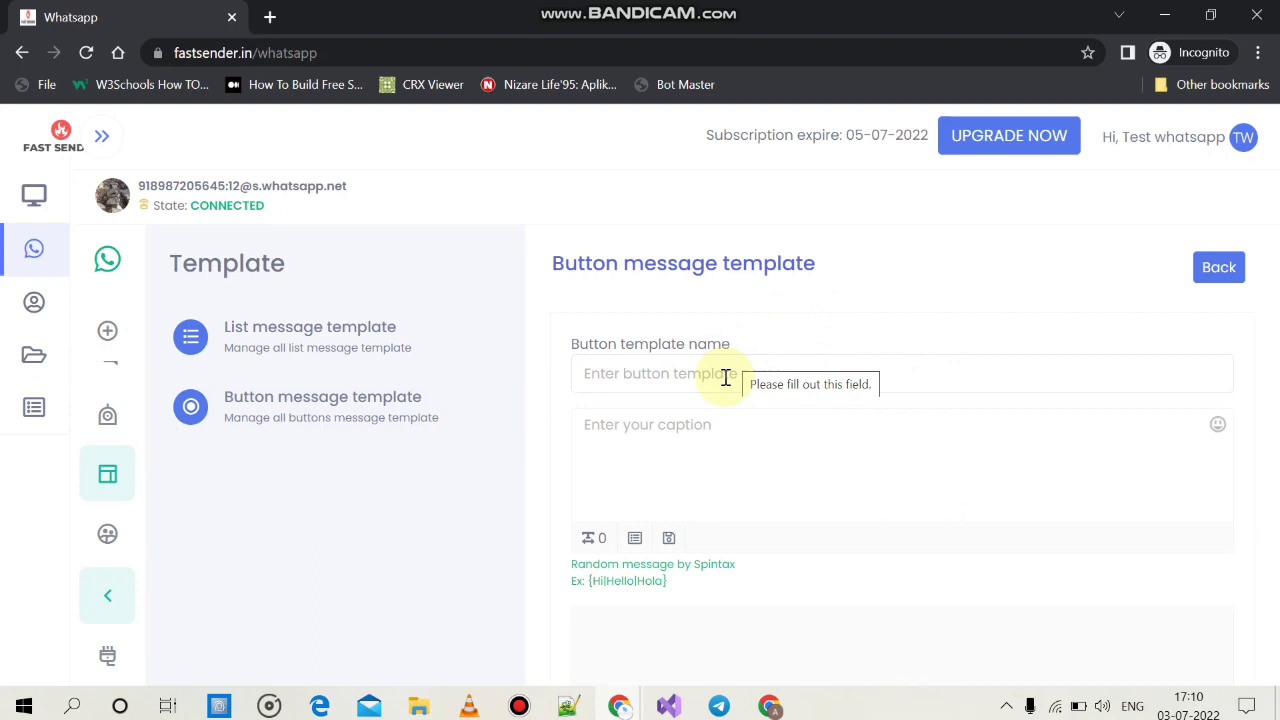
mouse_move(707, 22)
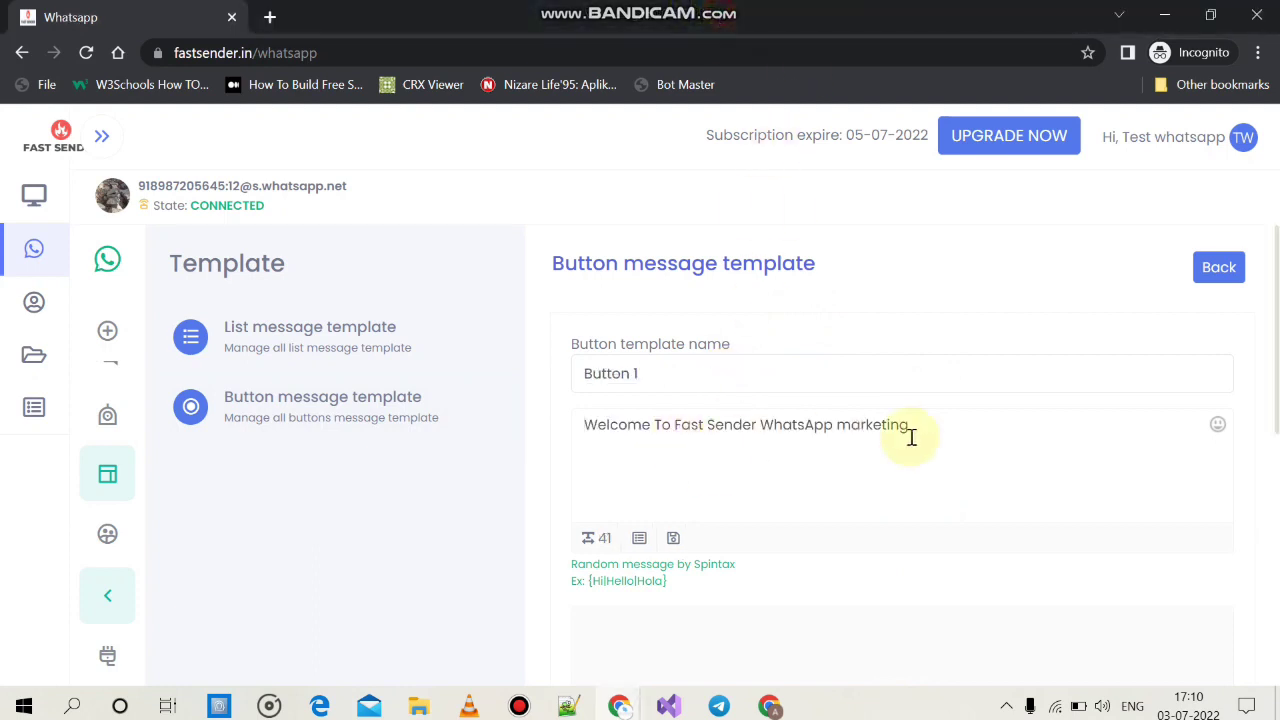
left_click_drag(957, 434, 504, 432)
key("ctrl+c")
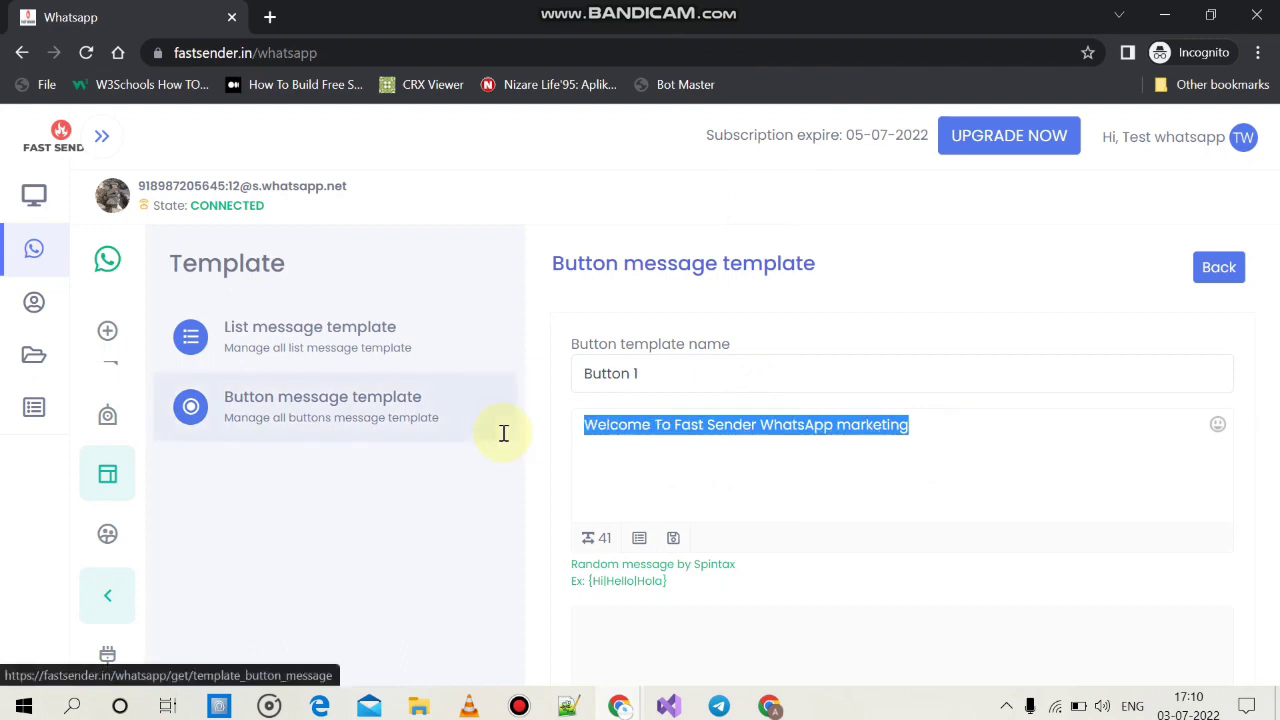
key("BackSpace")
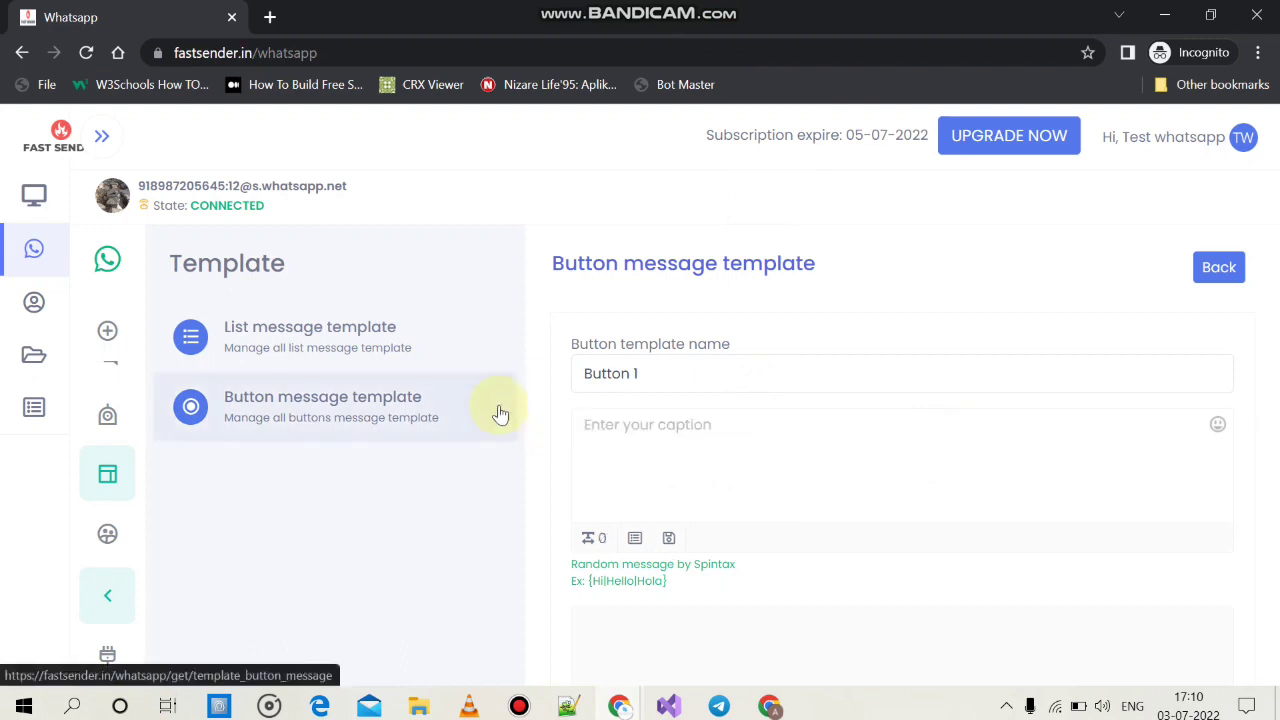
key("ctrl+v")
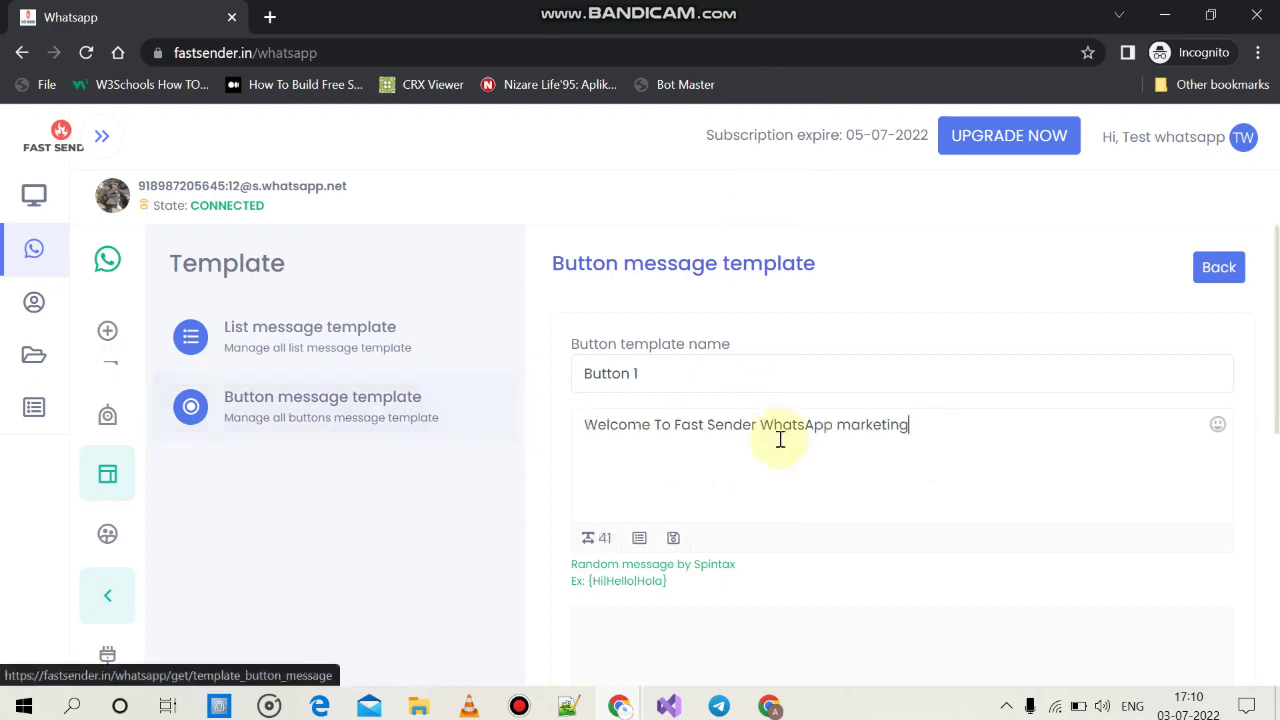
Fill in the template's footer description with "cloud sender".
scroll(777, 440, "down", 2)
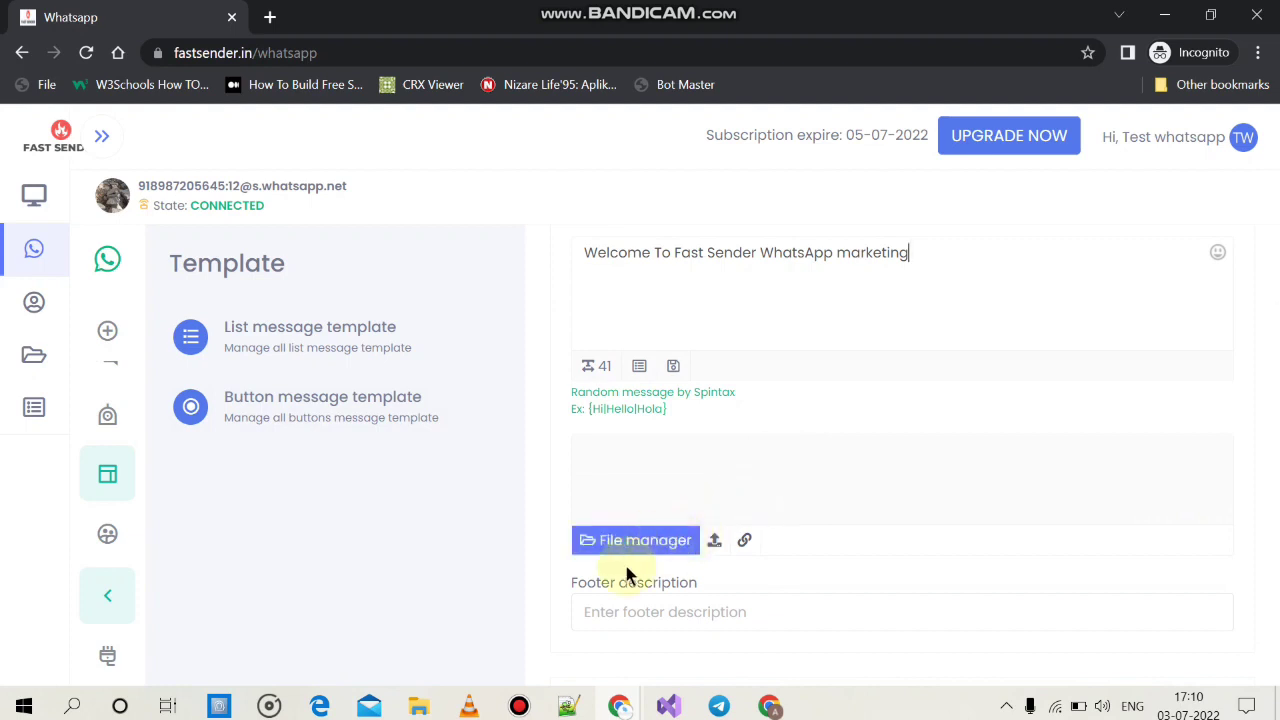
left_click(645, 613)
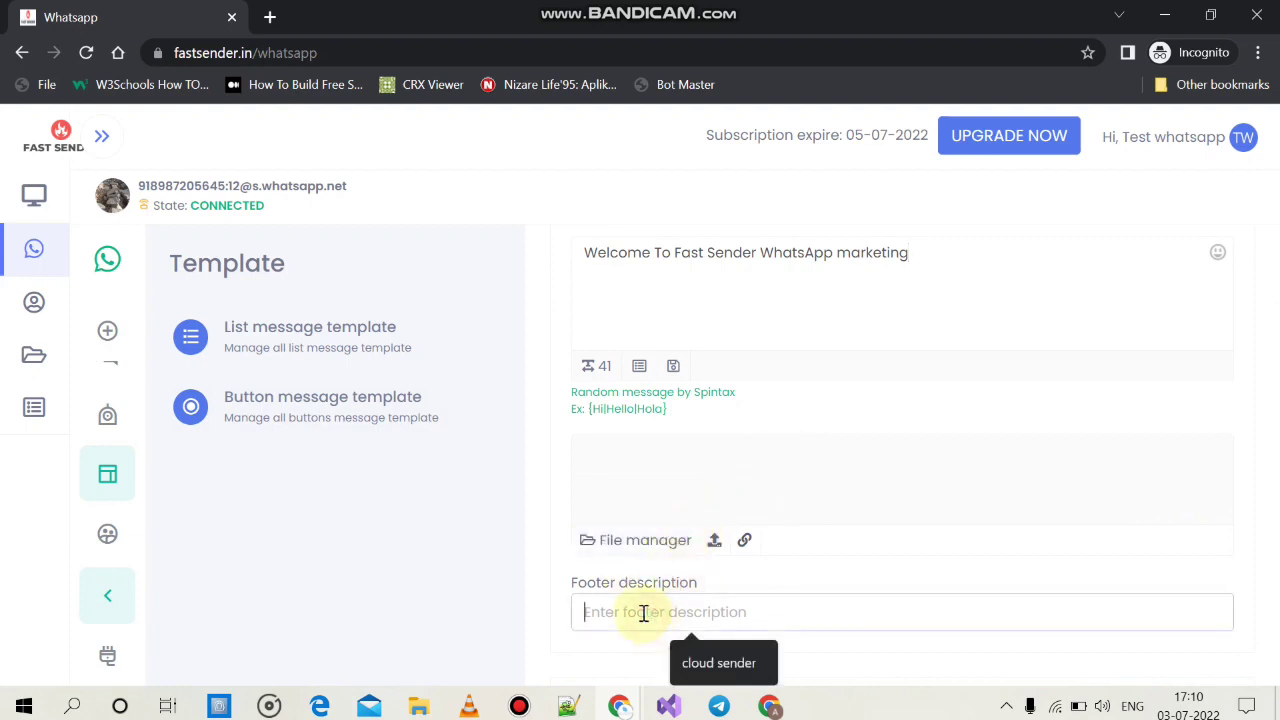
left_click(741, 667)
left_click(741, 667)
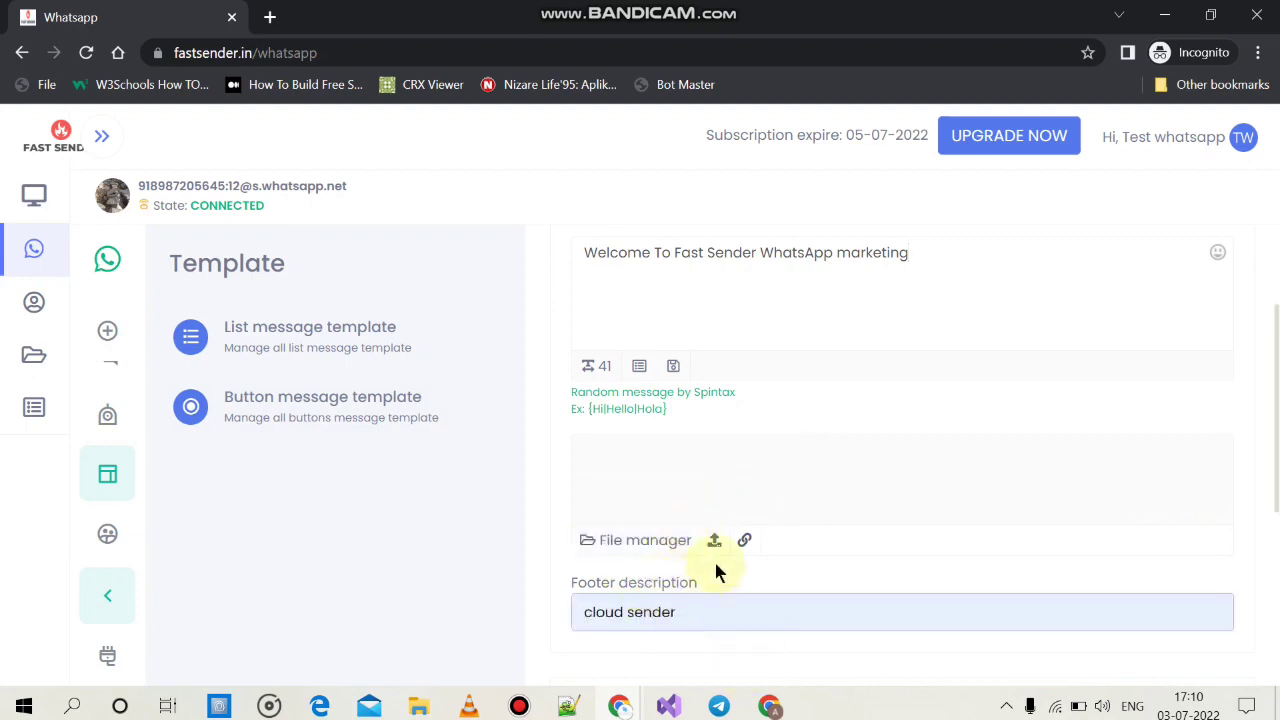
Add a button option to the template and examine its Link Button and Call Action Button types.
scroll(714, 559, "down", 3)
scroll(700, 545, "down", 1)
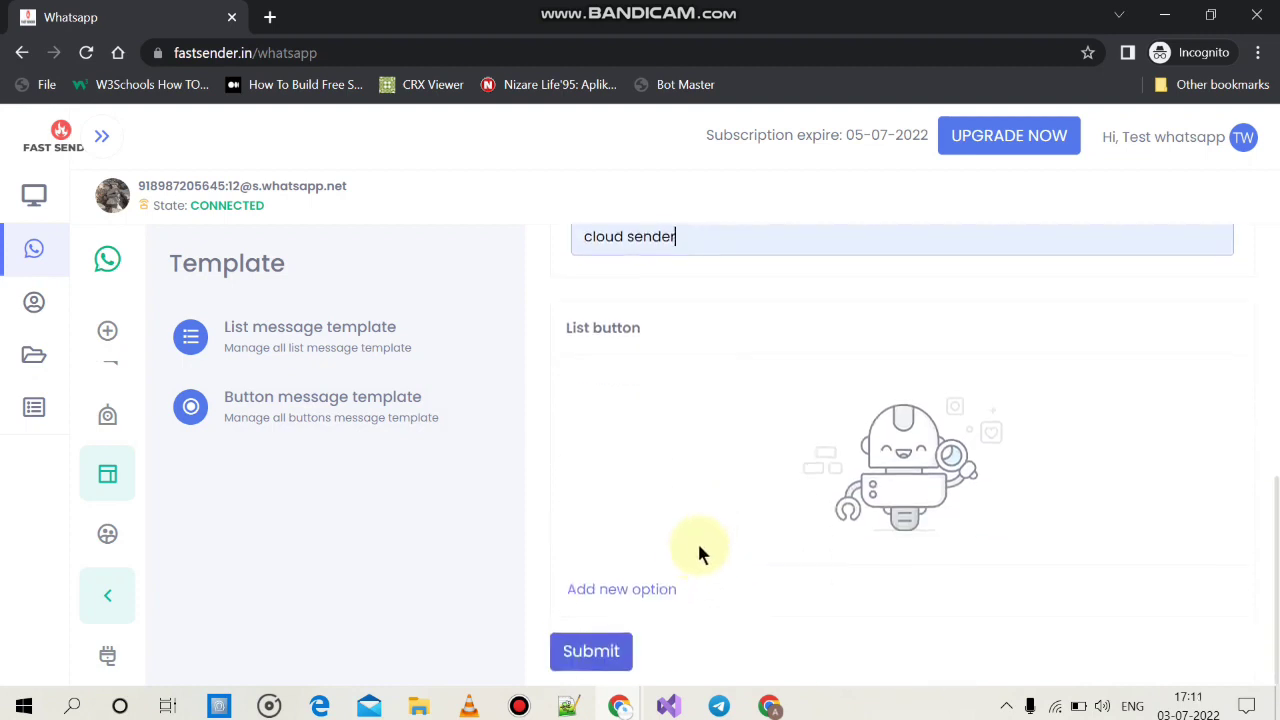
left_click(630, 588)
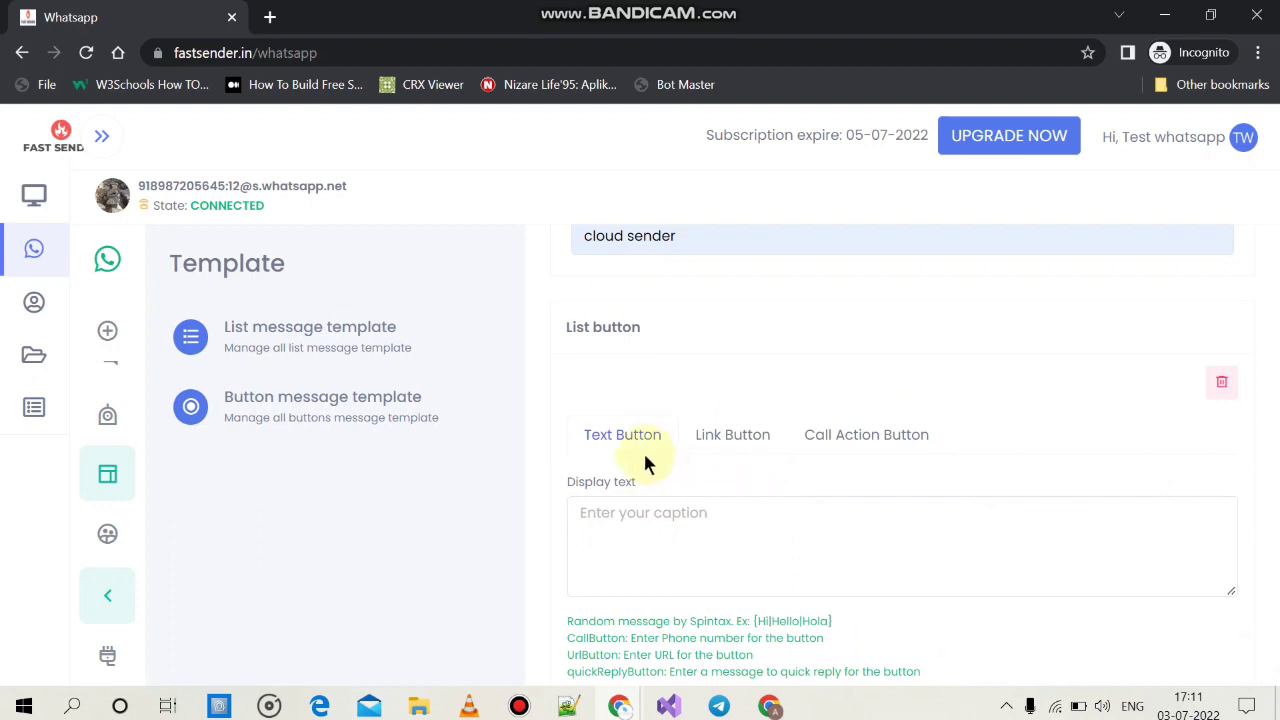
left_click(728, 440)
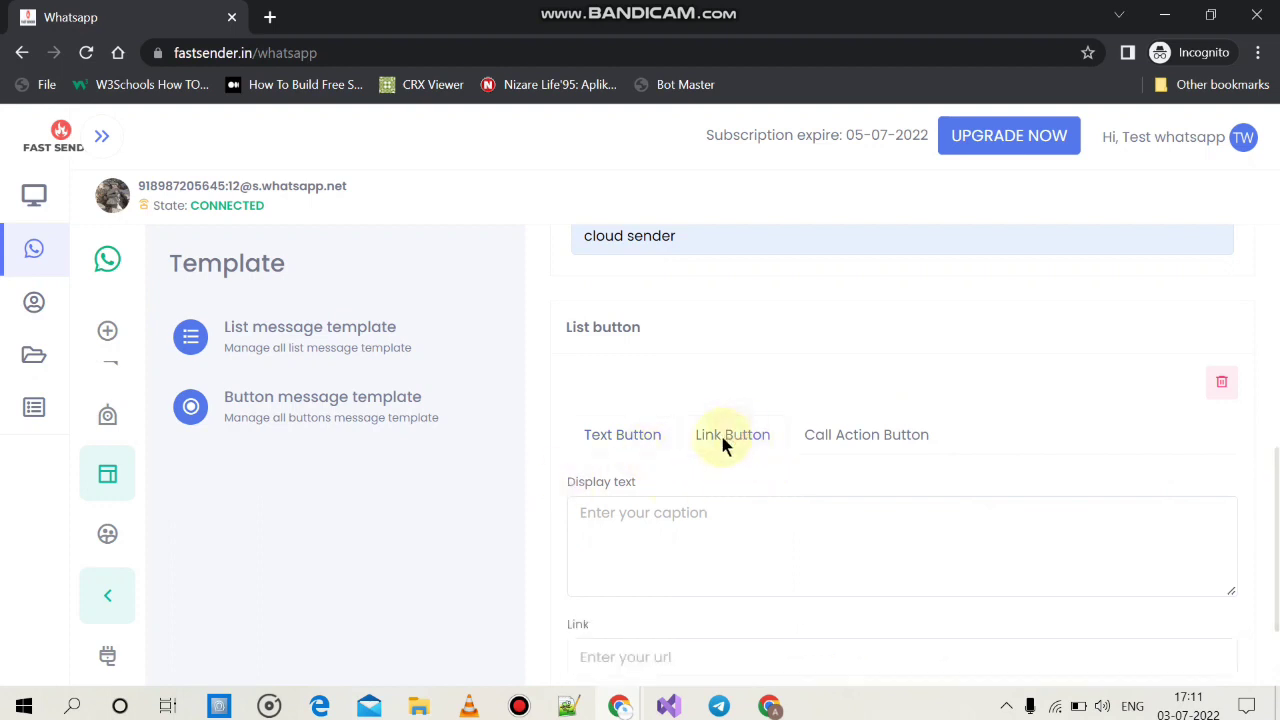
scroll(680, 495, "down", 1)
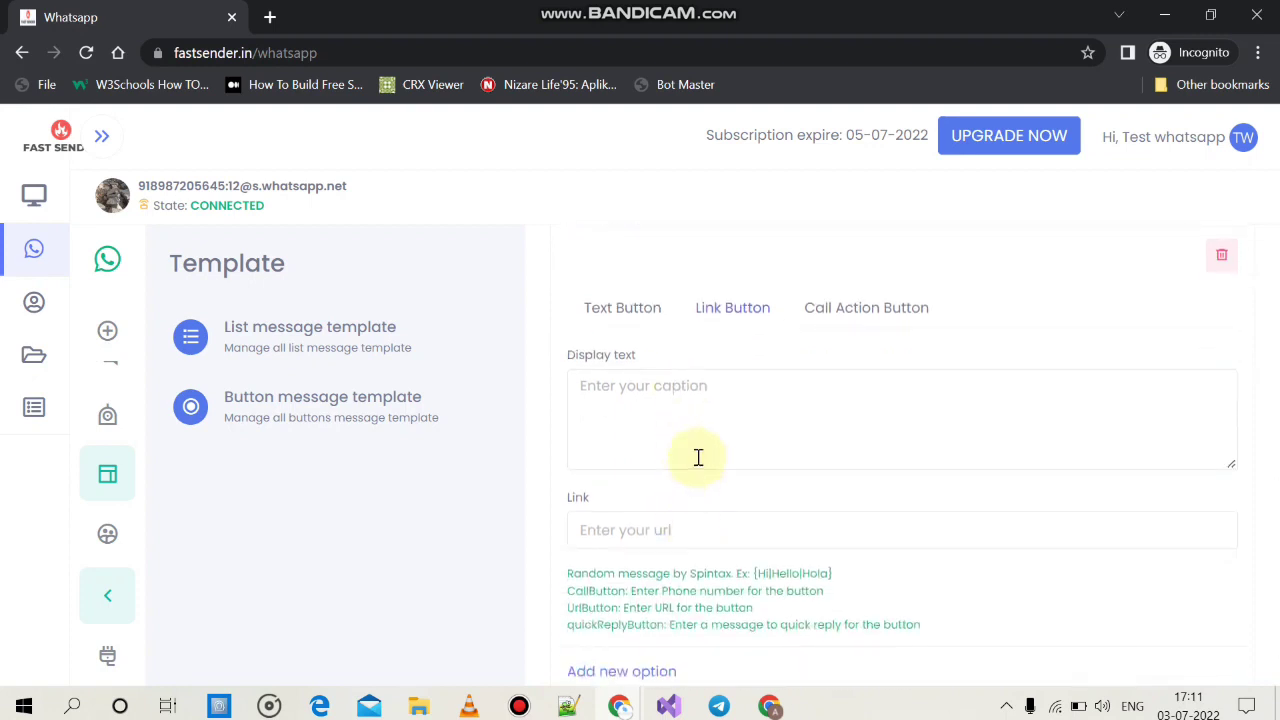
left_click(703, 411)
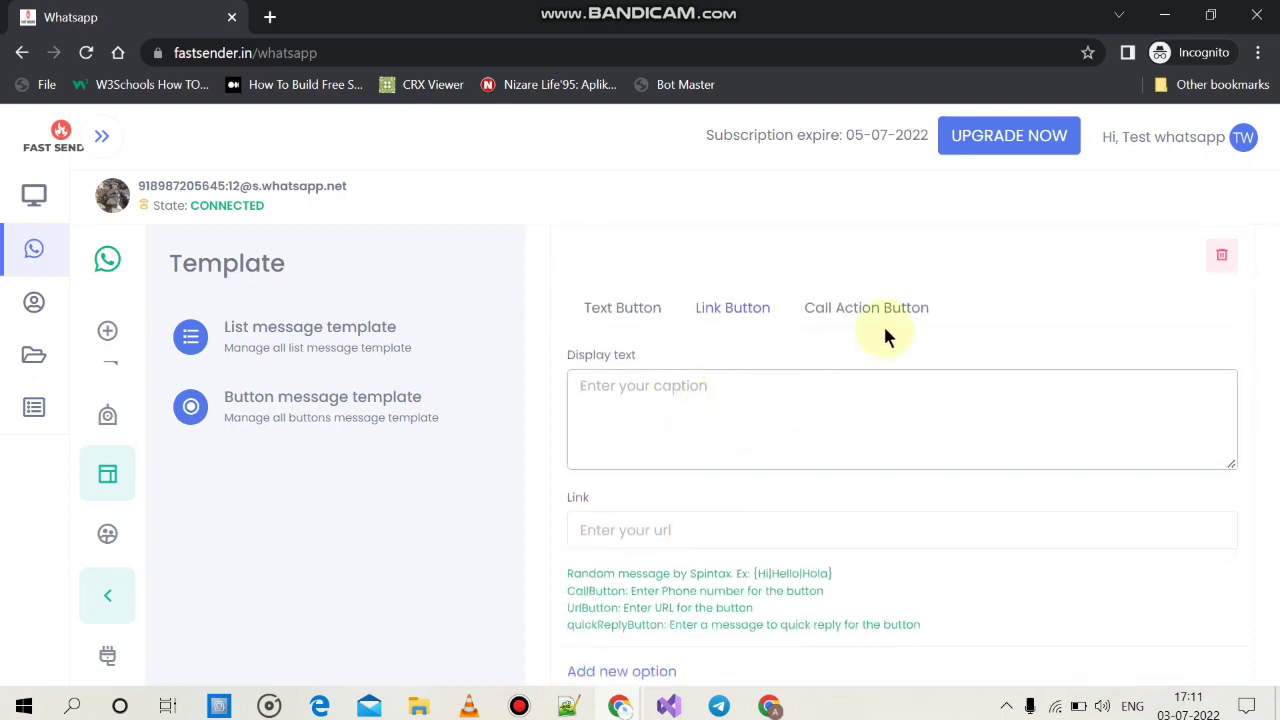
left_click(872, 310)
left_click(684, 386)
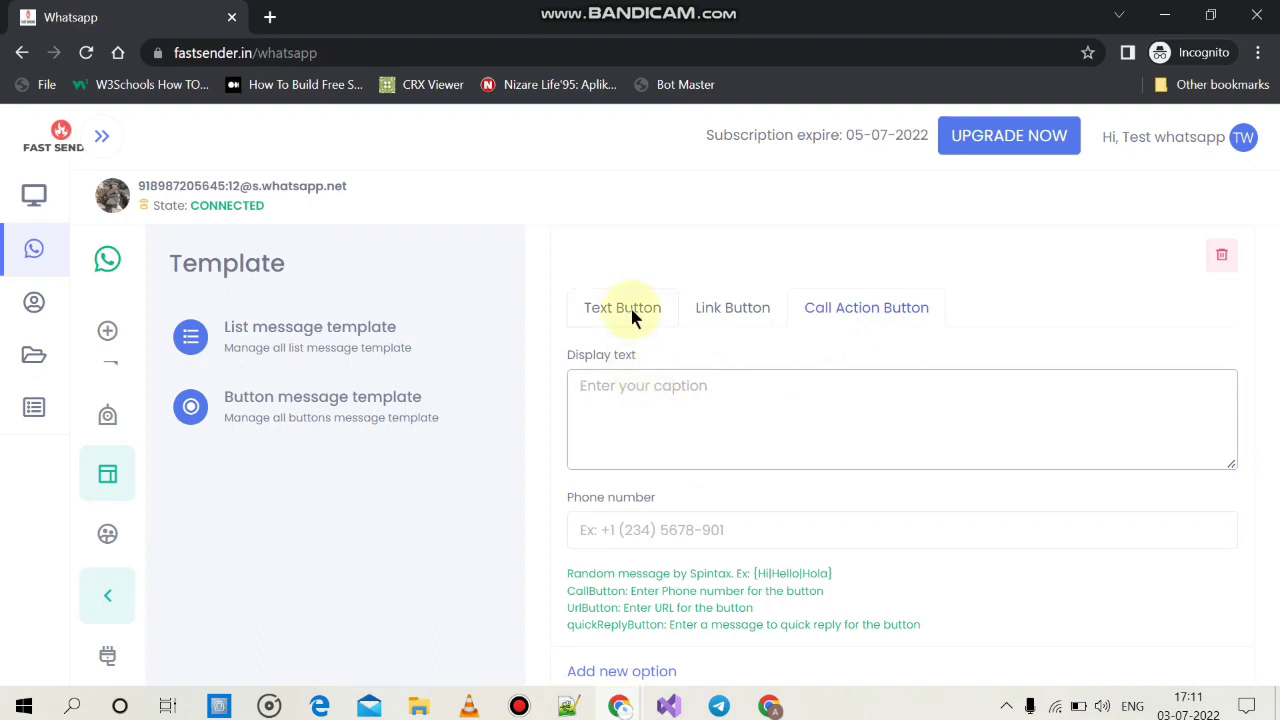
left_click(740, 306)
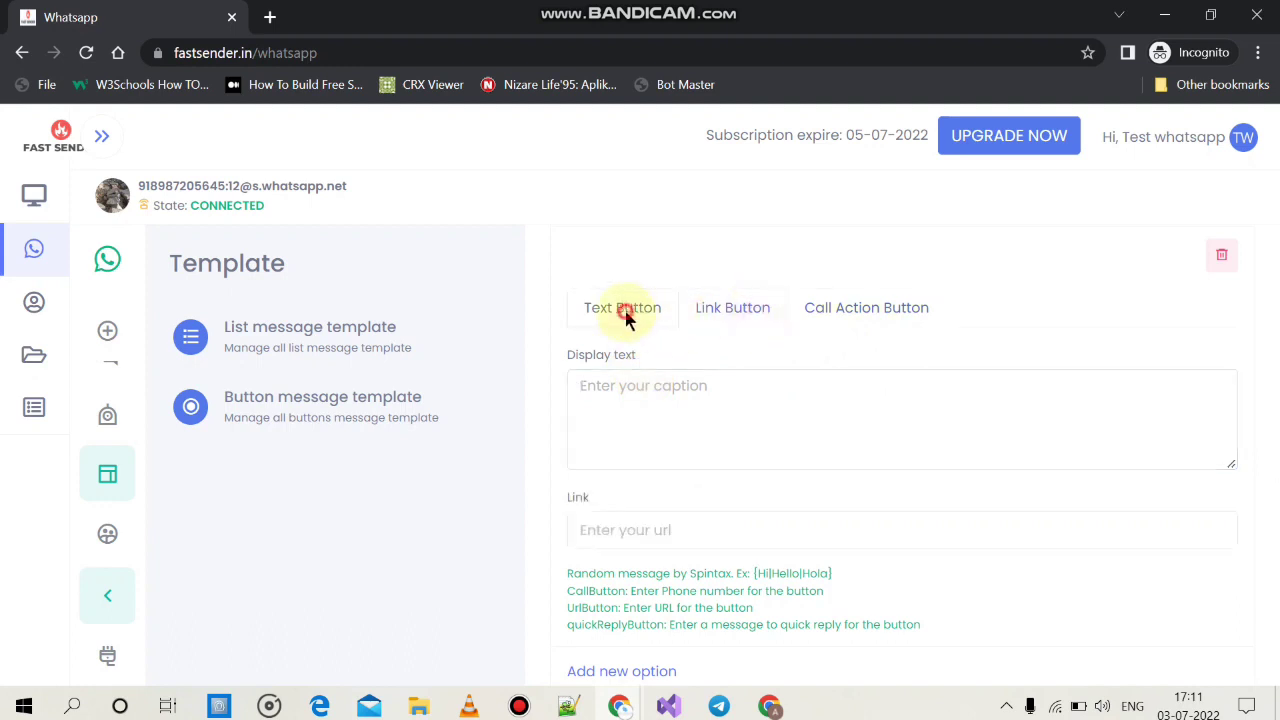
Make the first option a text button with the display text "Yes" and add a second button option.
left_click(616, 307)
left_click(672, 386)
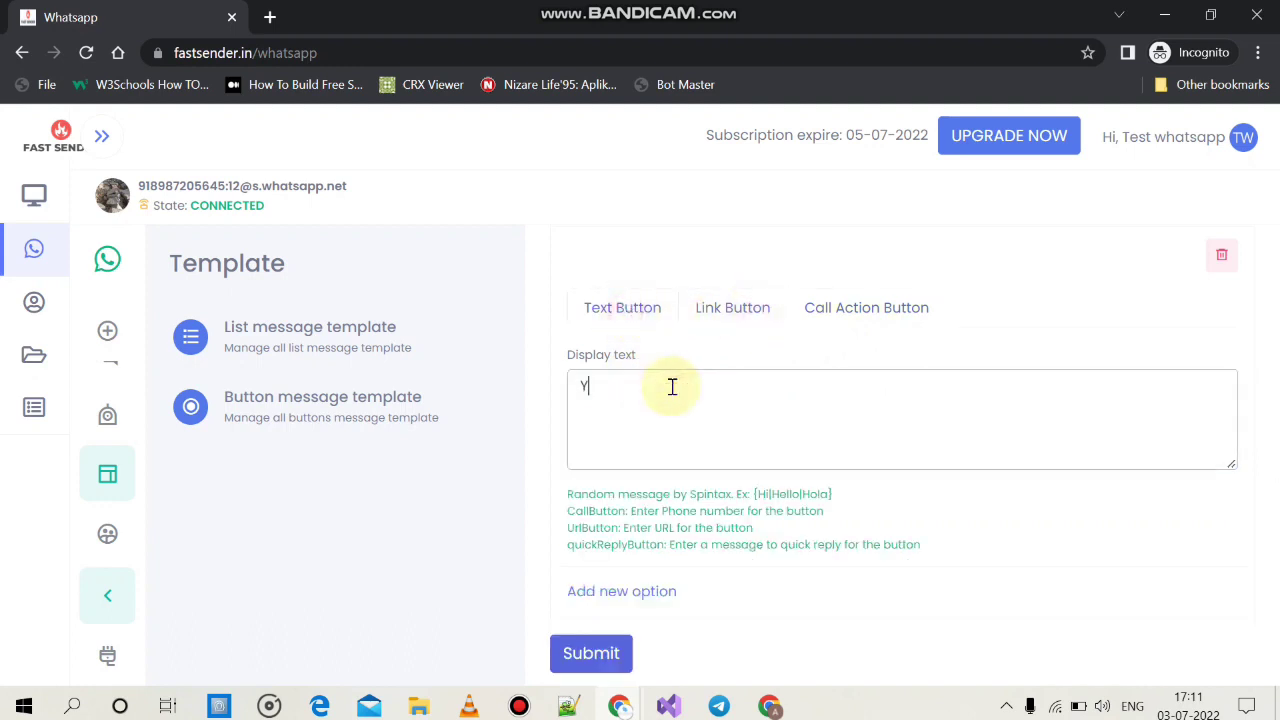
left_click(599, 591)
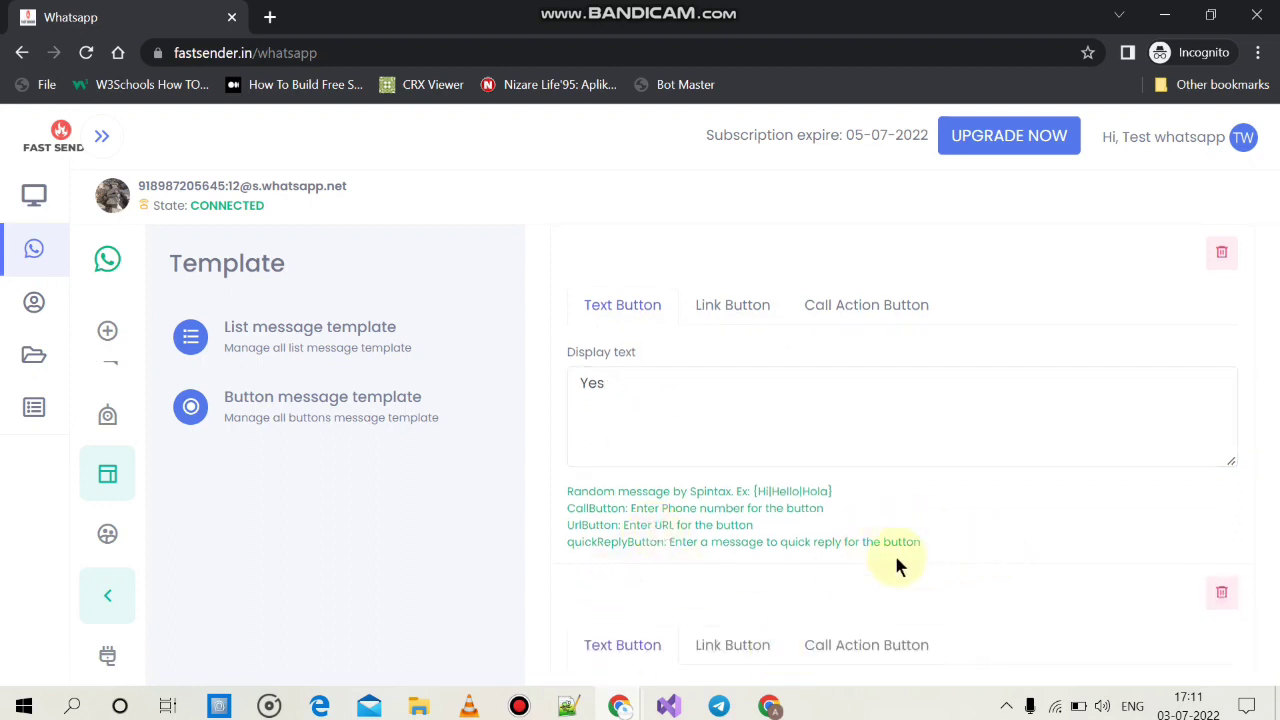
Set the second text button's display text to "No" and submit the button message template.
scroll(932, 553, "down", 3)
left_click(621, 408)
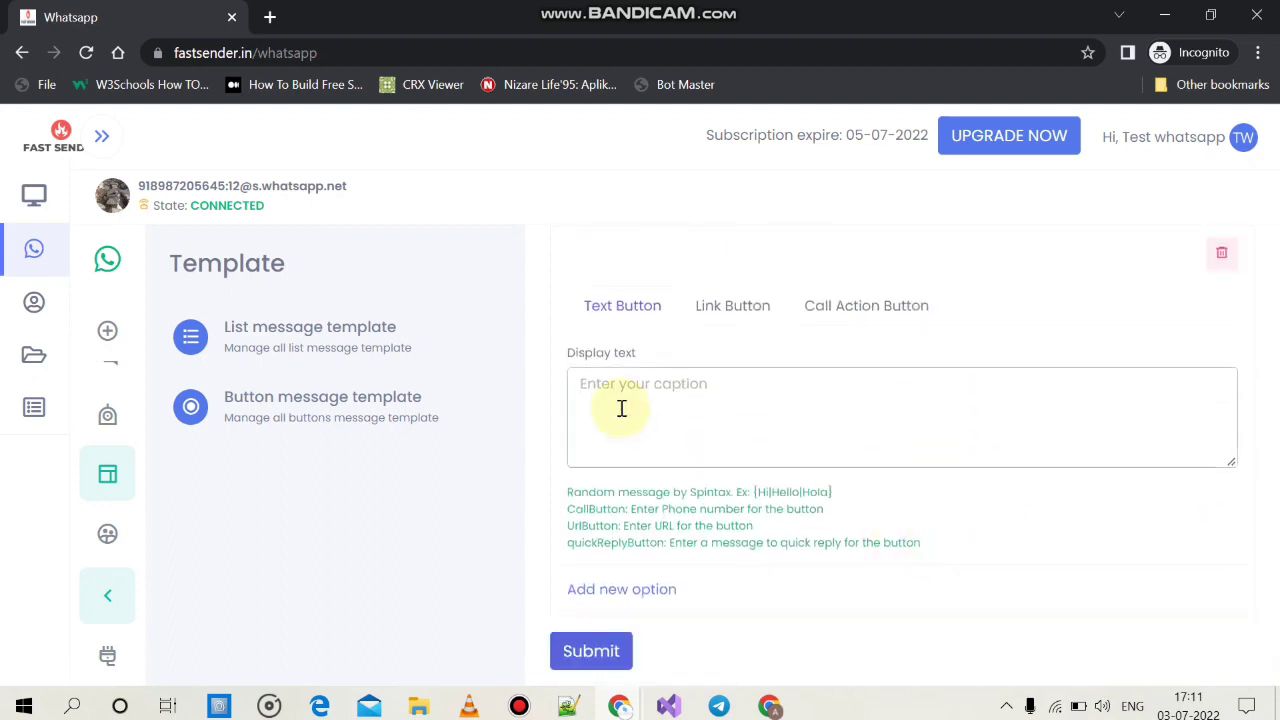
type("No")
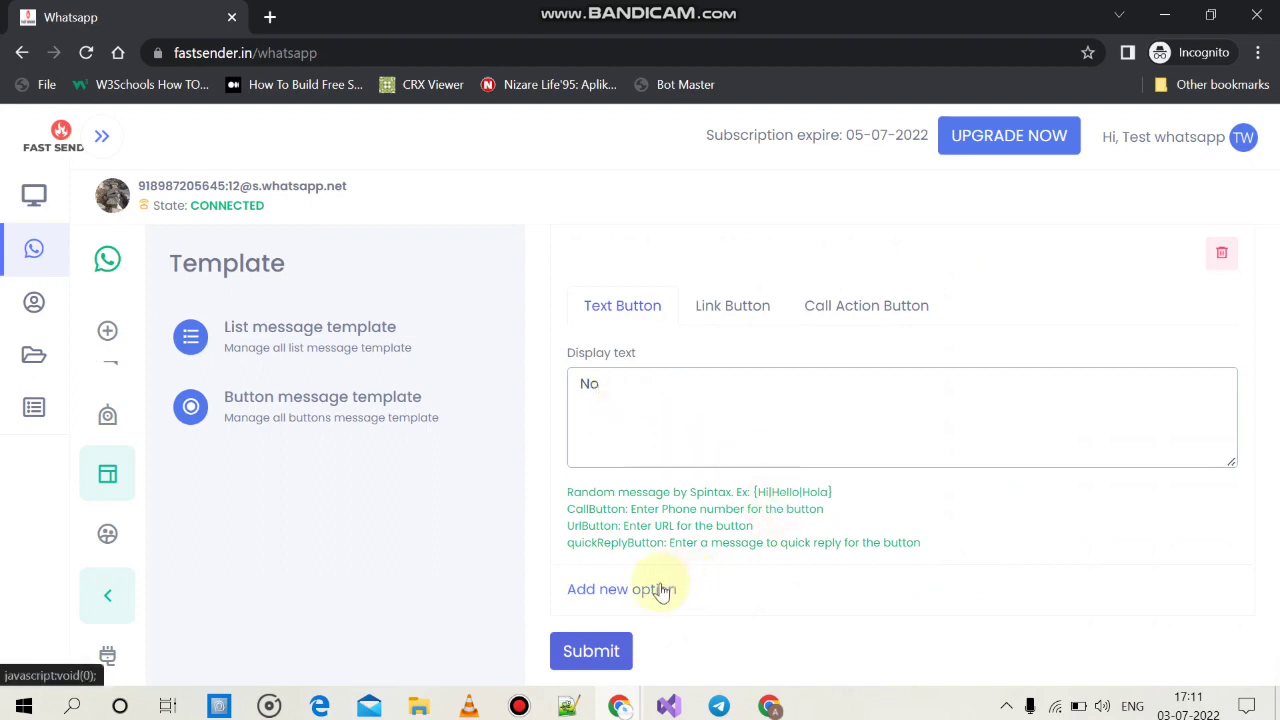
left_click(604, 651)
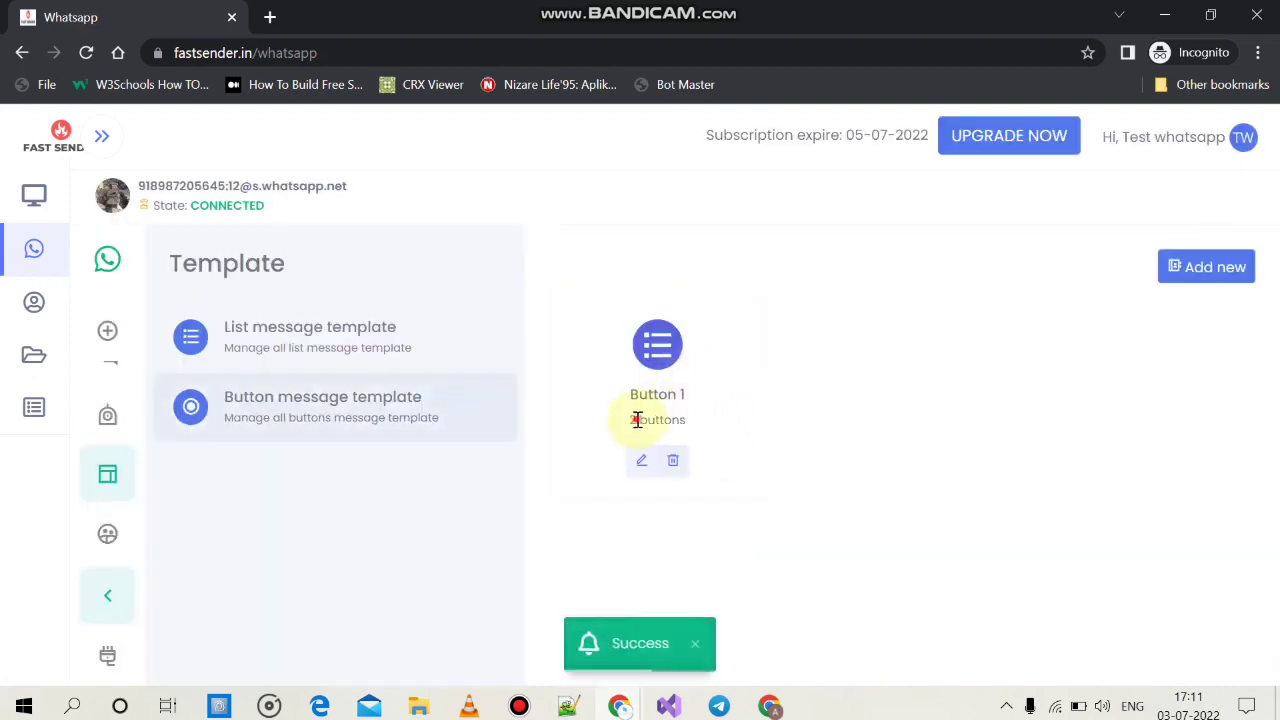
left_click_drag(632, 419, 686, 420)
left_click(913, 398)
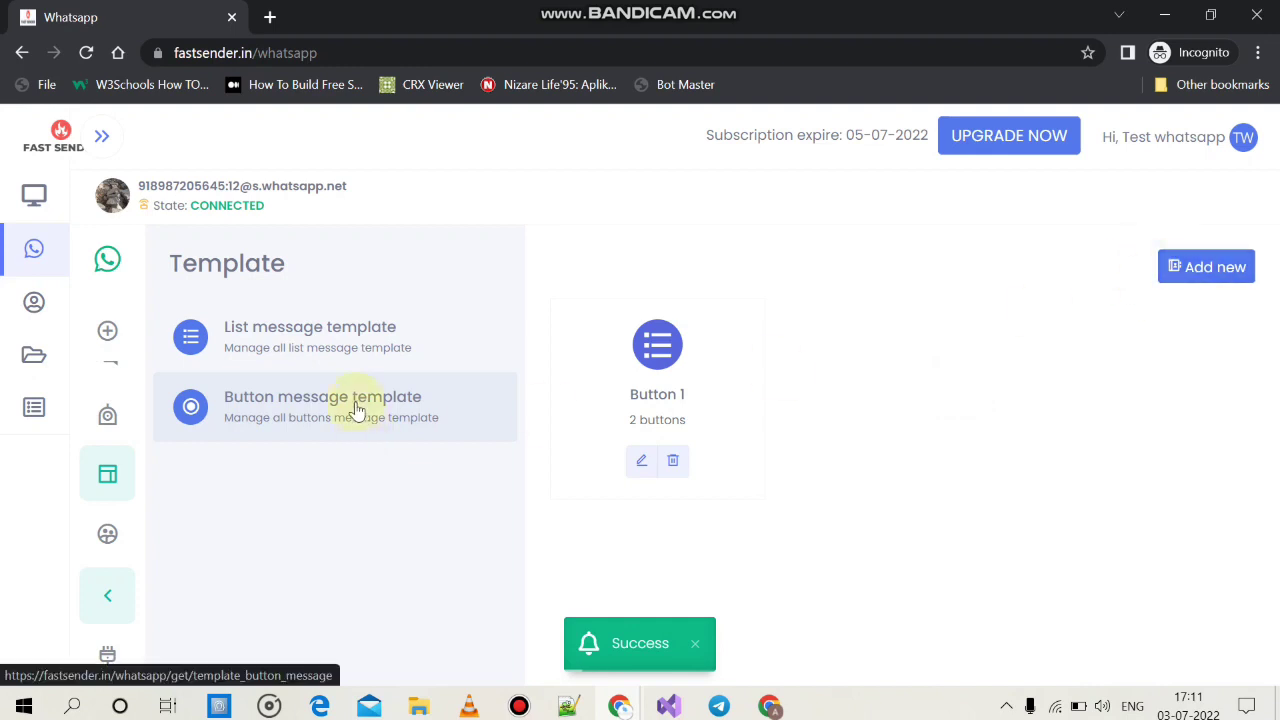
Start a list message template named "List 1" with menu title "Option Menu", description "Choose Option", footer "cloud sender" and button text "Click for View Option".
left_click(349, 347)
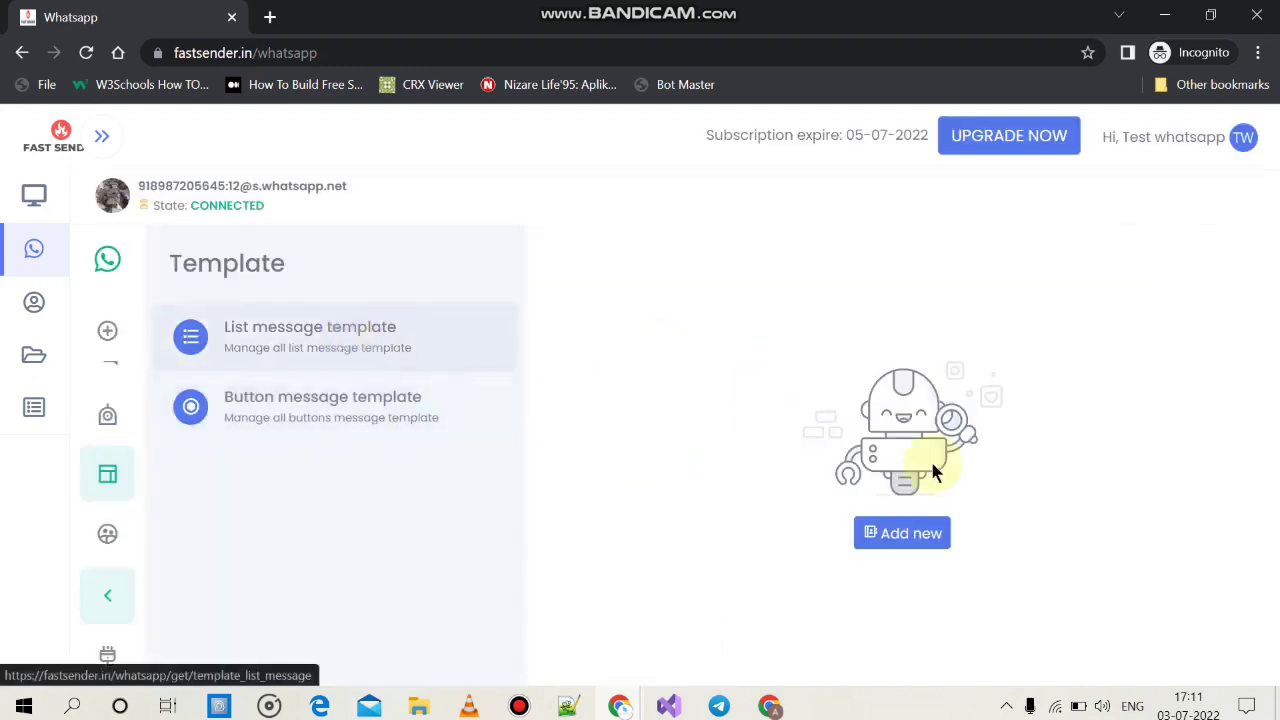
left_click(910, 534)
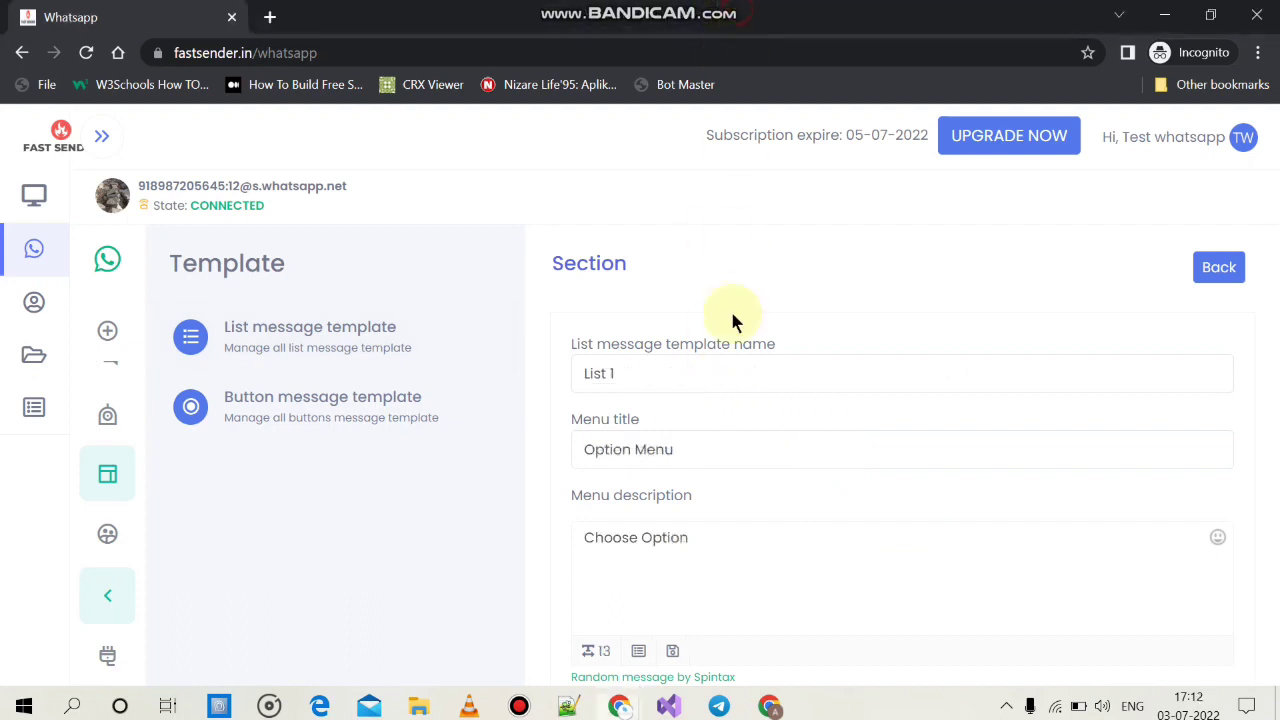
Review the list template's name, menu title, footer and button text, and add a new section to it.
left_click_drag(663, 383, 551, 389)
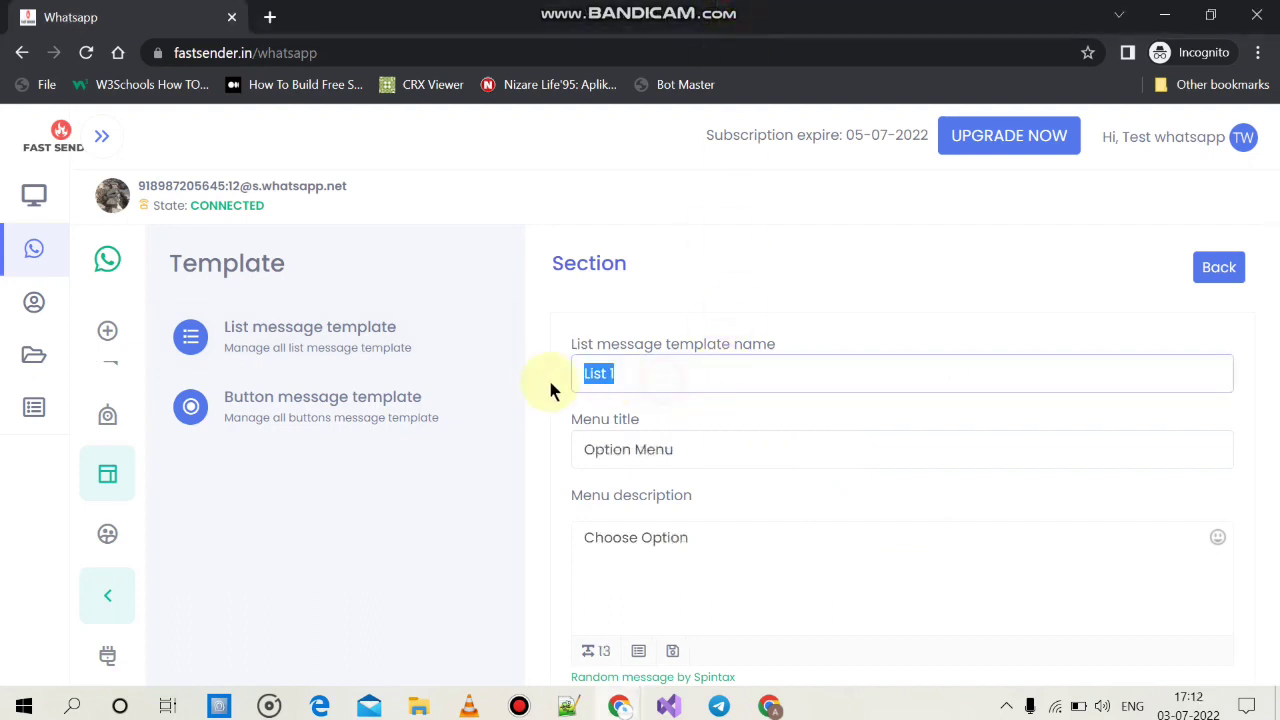
left_click(758, 452)
triple_click(674, 451)
scroll(744, 480, "down", 3)
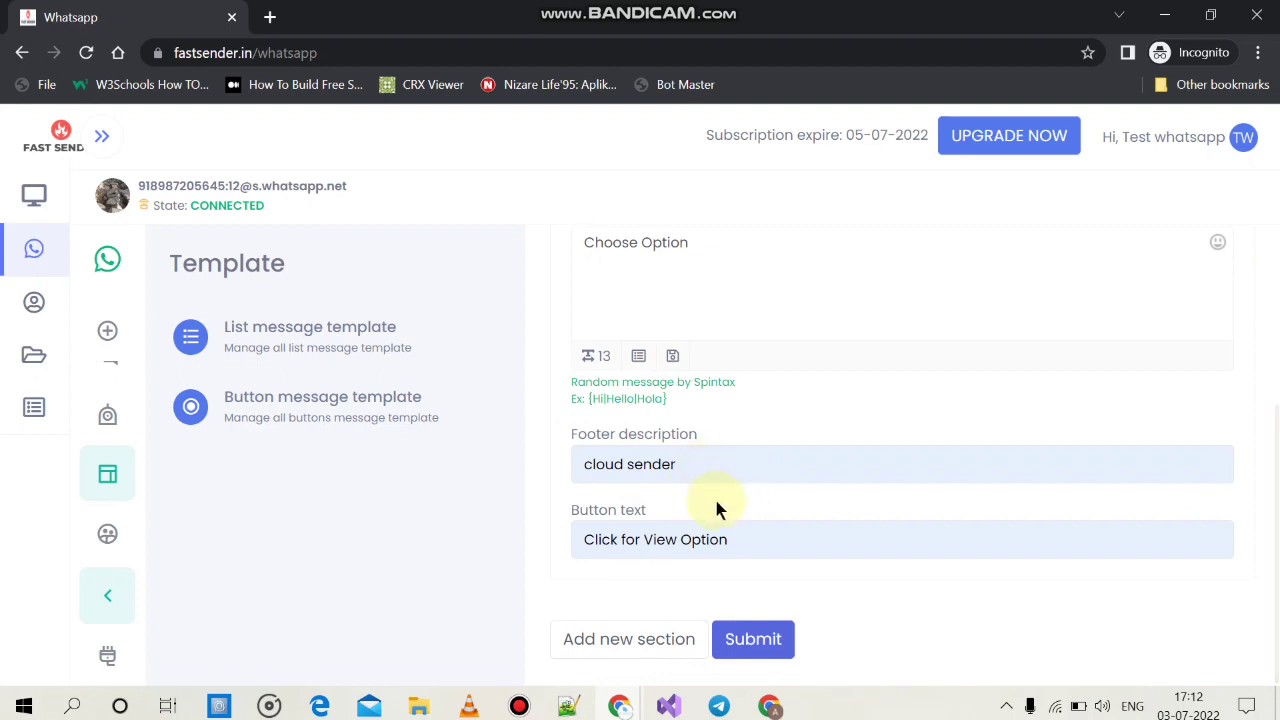
left_click(713, 464)
triple_click(713, 464)
left_click_drag(757, 537, 560, 543)
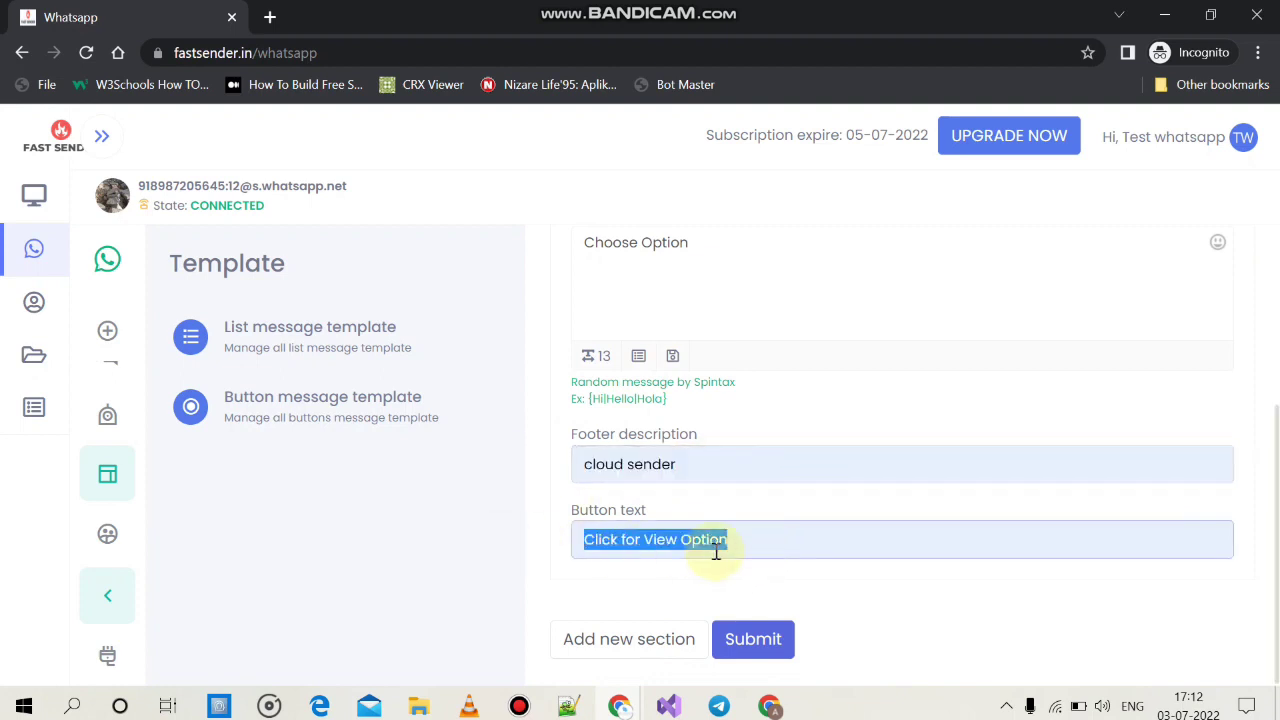
left_click(636, 640)
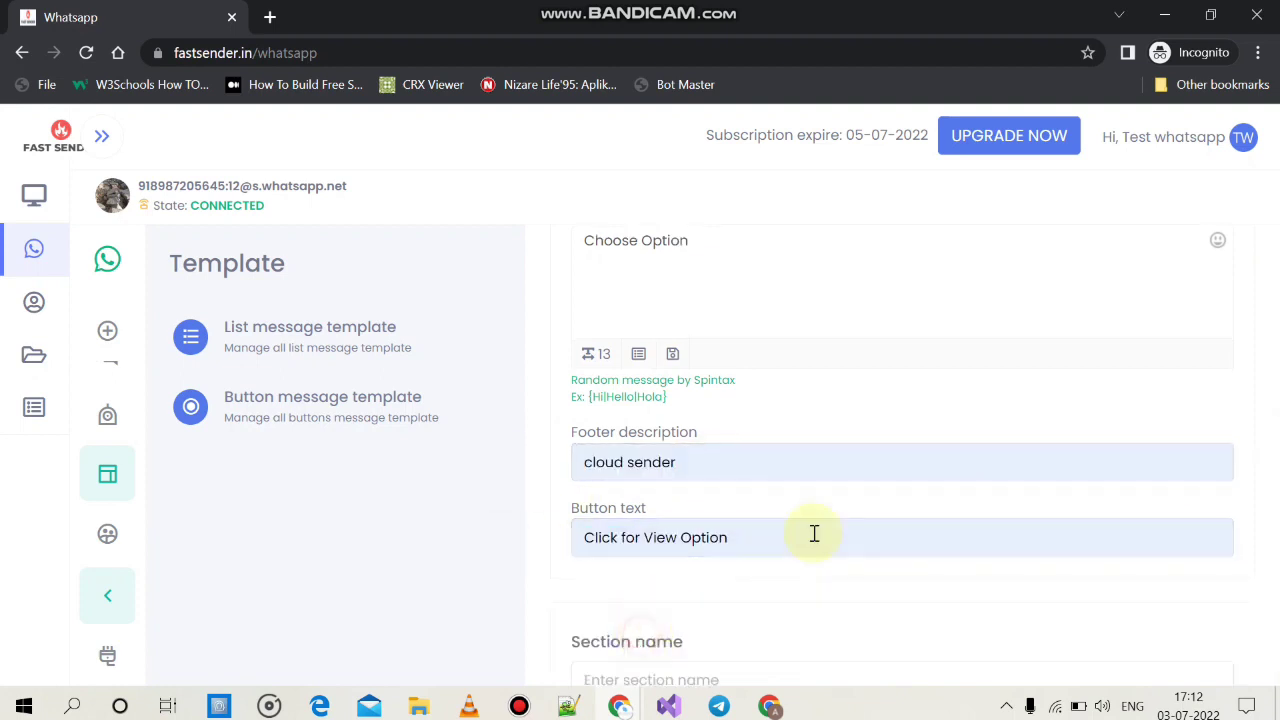
Name the list template's section "Marketing Software" and add a first list option to it.
scroll(801, 595, "down", 3)
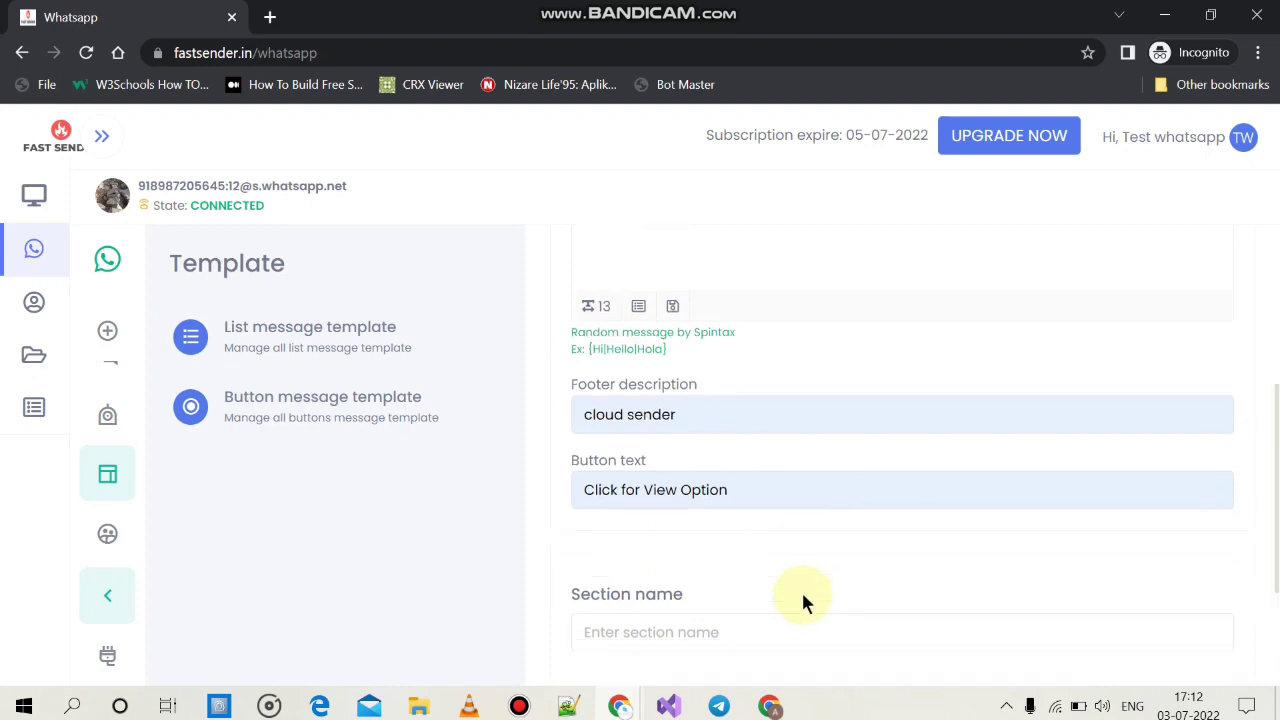
left_click(664, 433)
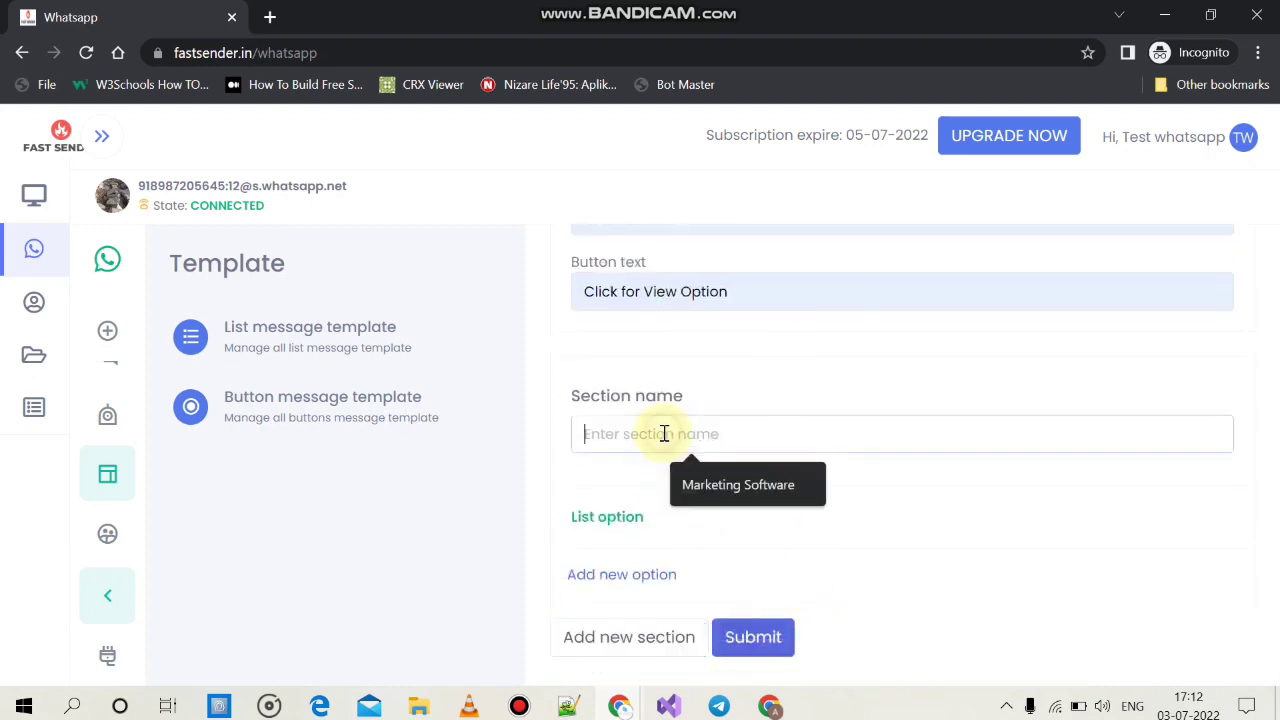
left_click(686, 483)
left_click(645, 575)
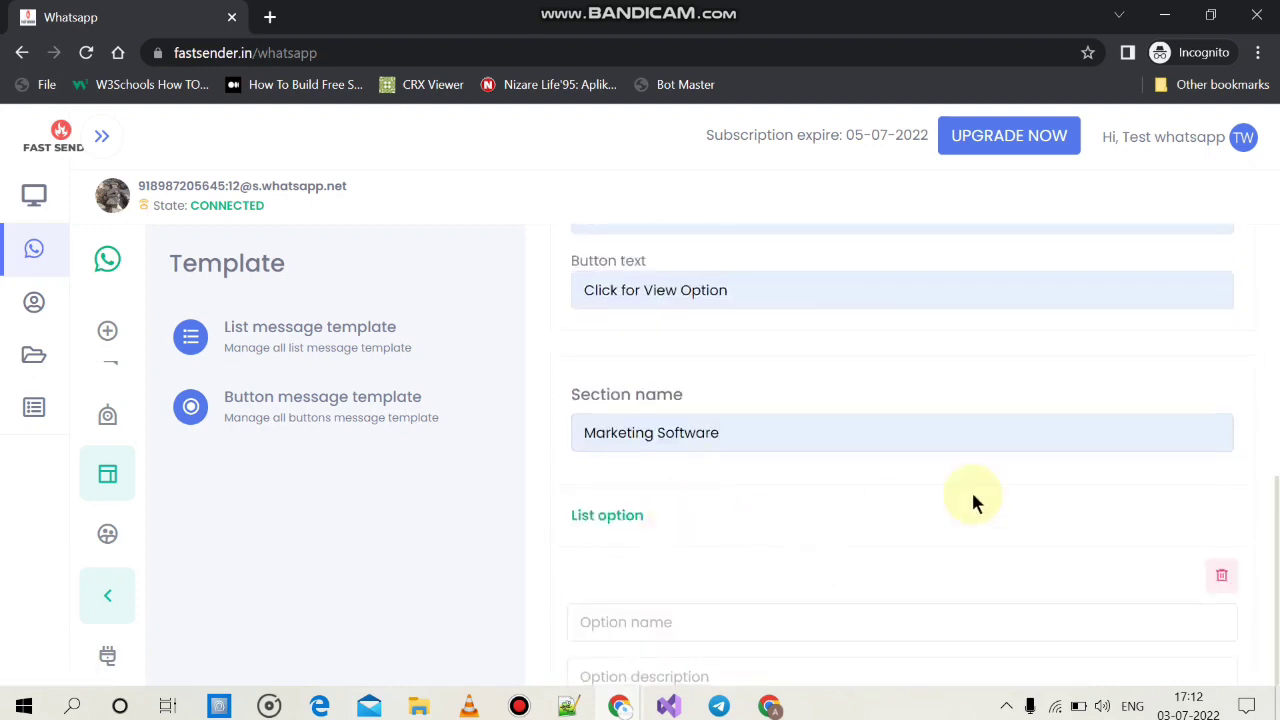
Name the first list option "Whatsapp Marketing" with the description "Send Bulk Messages", and add a second option.
scroll(774, 490, "down", 2)
left_click(666, 432)
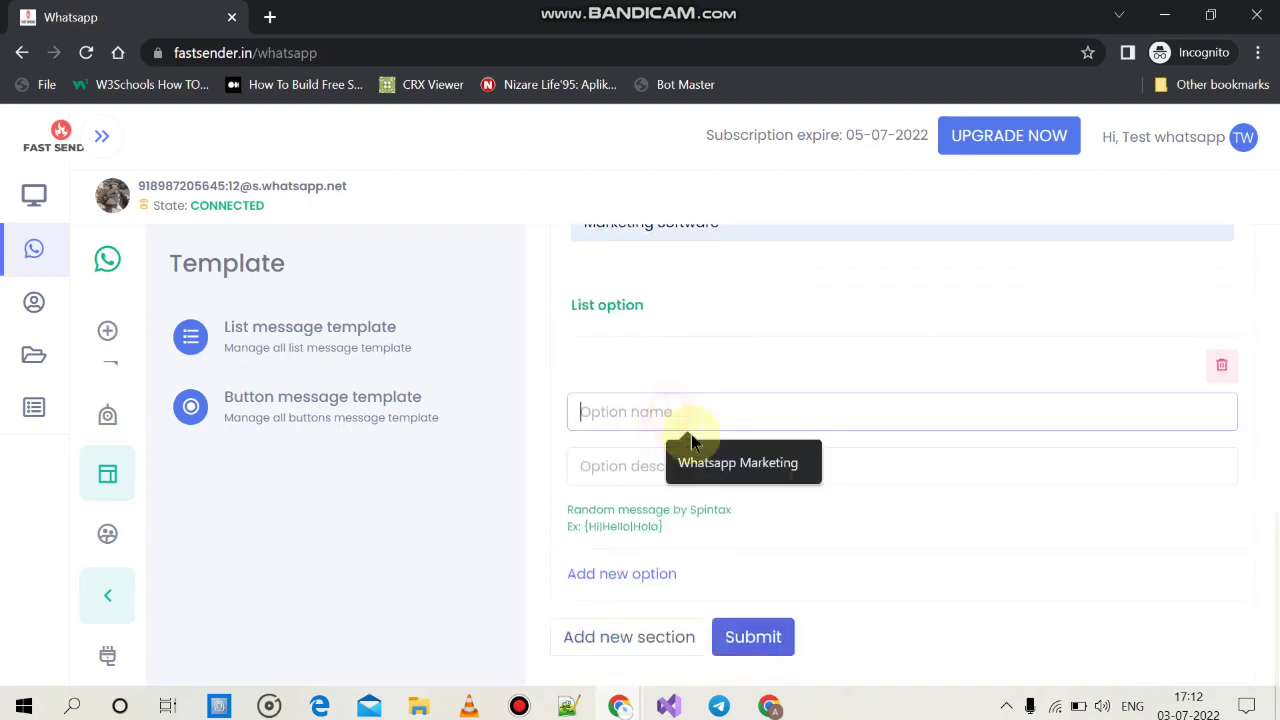
left_click(700, 458)
left_click(700, 471)
left_click(716, 500)
left_click(668, 576)
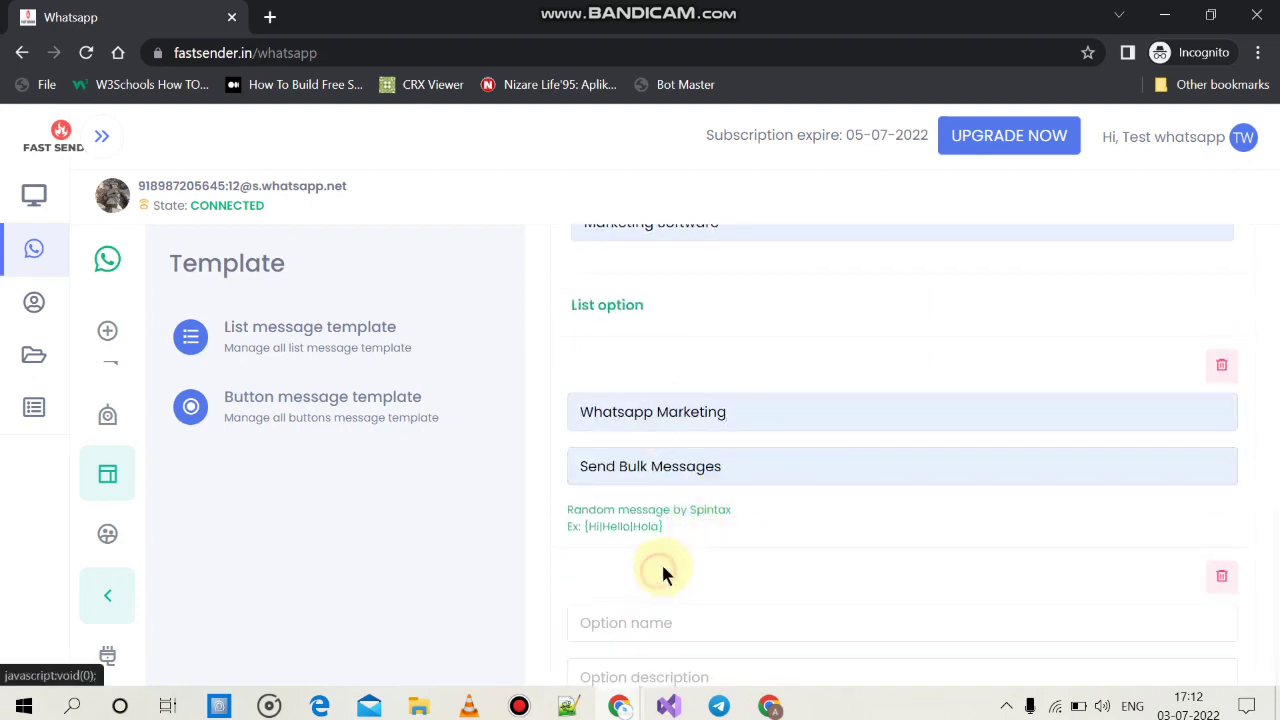
Fill the second option with the name "Whatsapp Marketing" and description "Send Bulk Messages", and submit the list template.
scroll(764, 538, "down", 2)
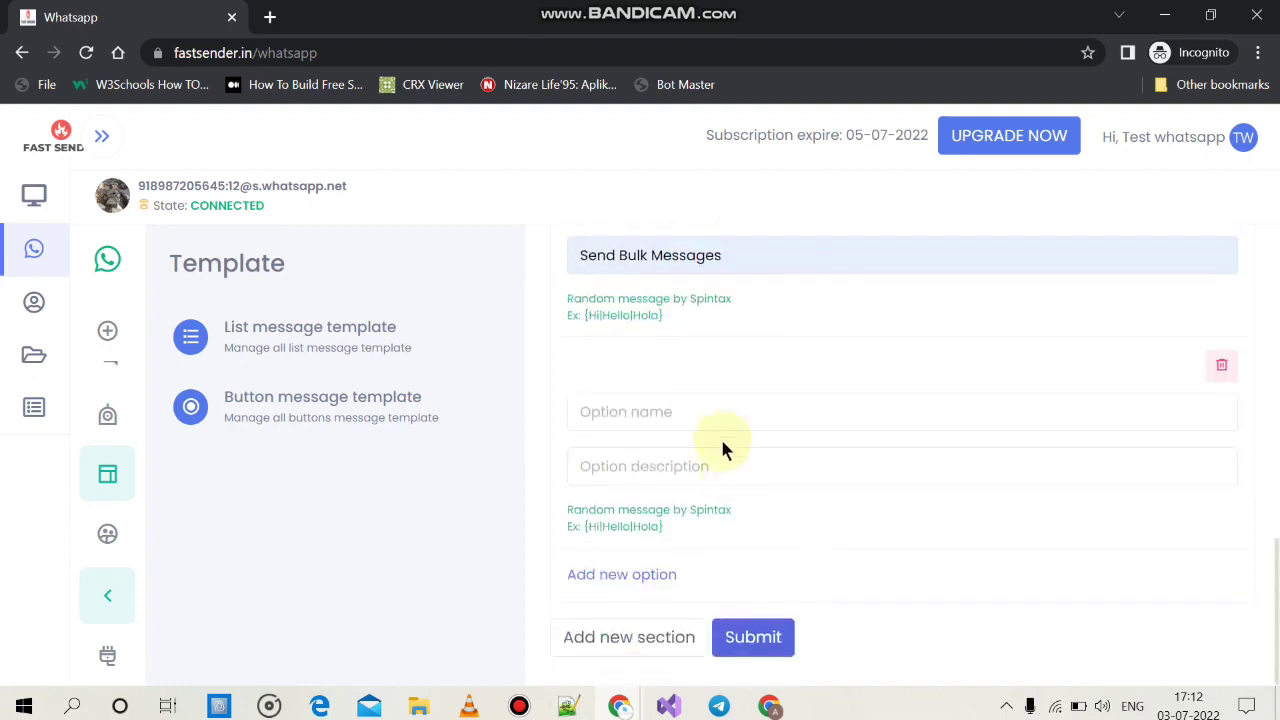
left_click(720, 410)
left_click(740, 464)
left_click(725, 462)
left_click(714, 514)
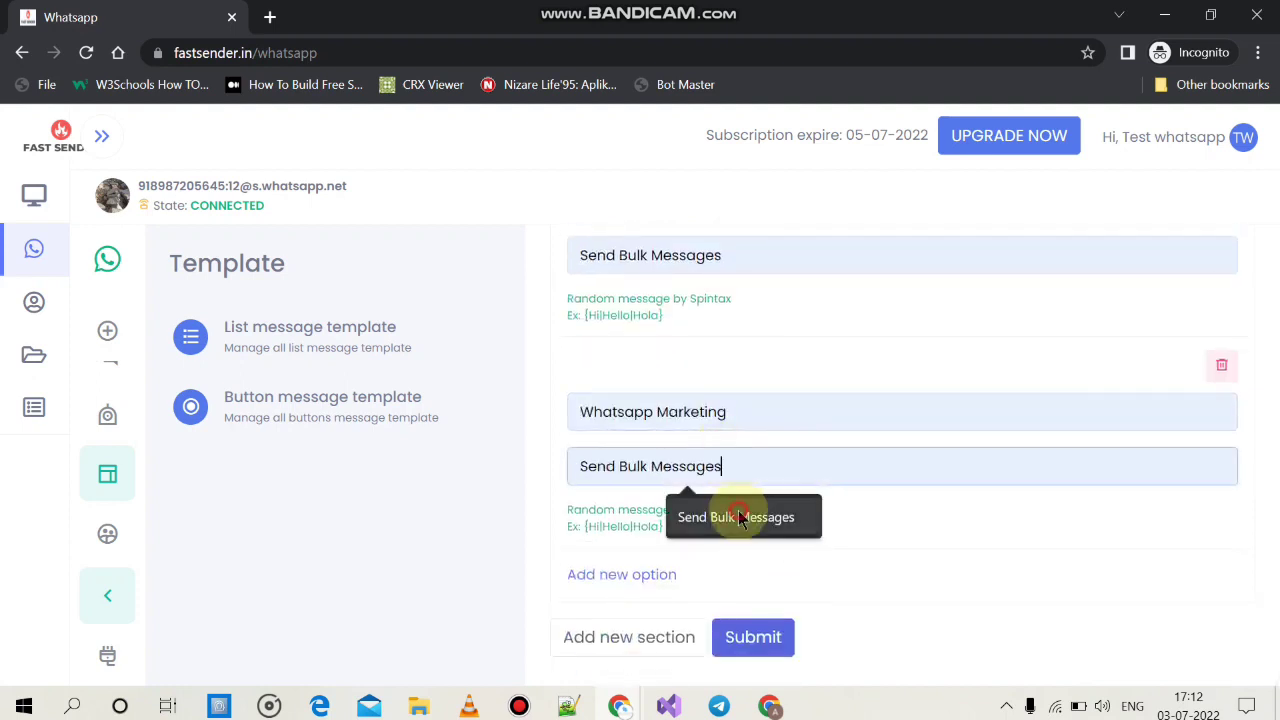
left_click(745, 642)
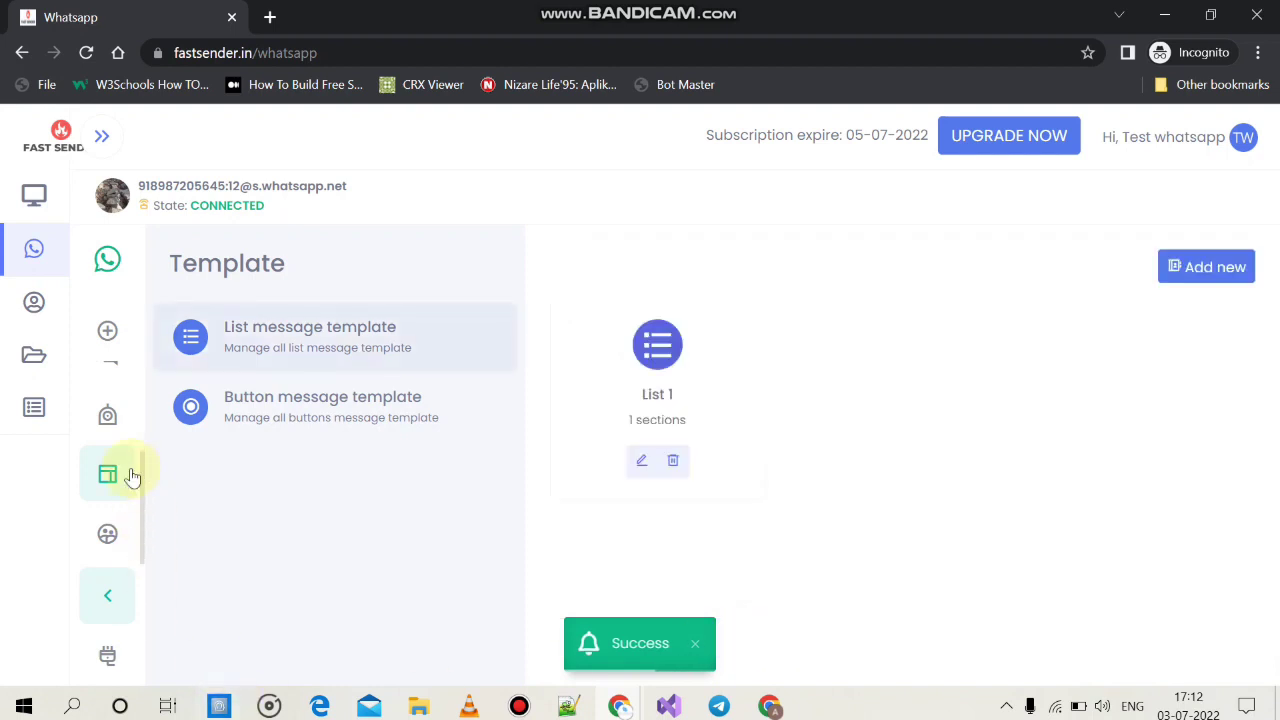
Open the form for creating a new bulk messaging campaign.
scroll(112, 470, "up", 2)
left_click(110, 508)
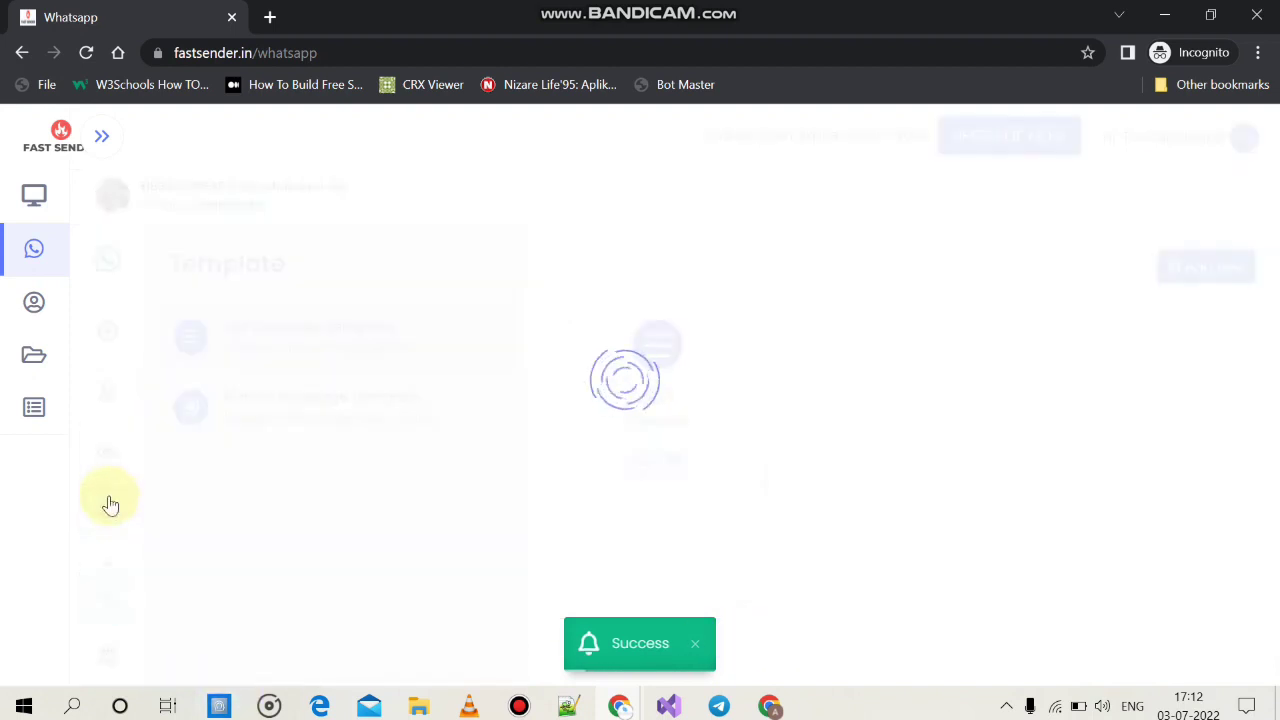
left_click(291, 399)
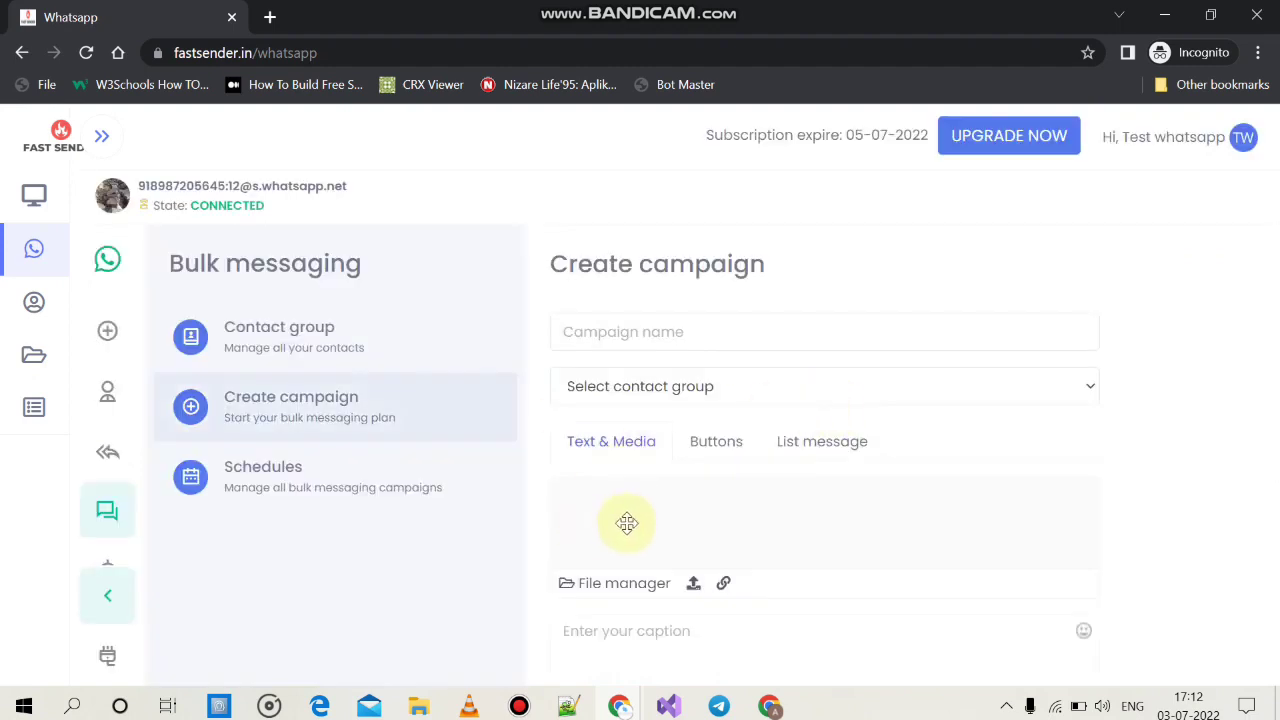
Examine the campaign form's media, caption, time post and random message interval fields.
scroll(623, 391, "down", 3)
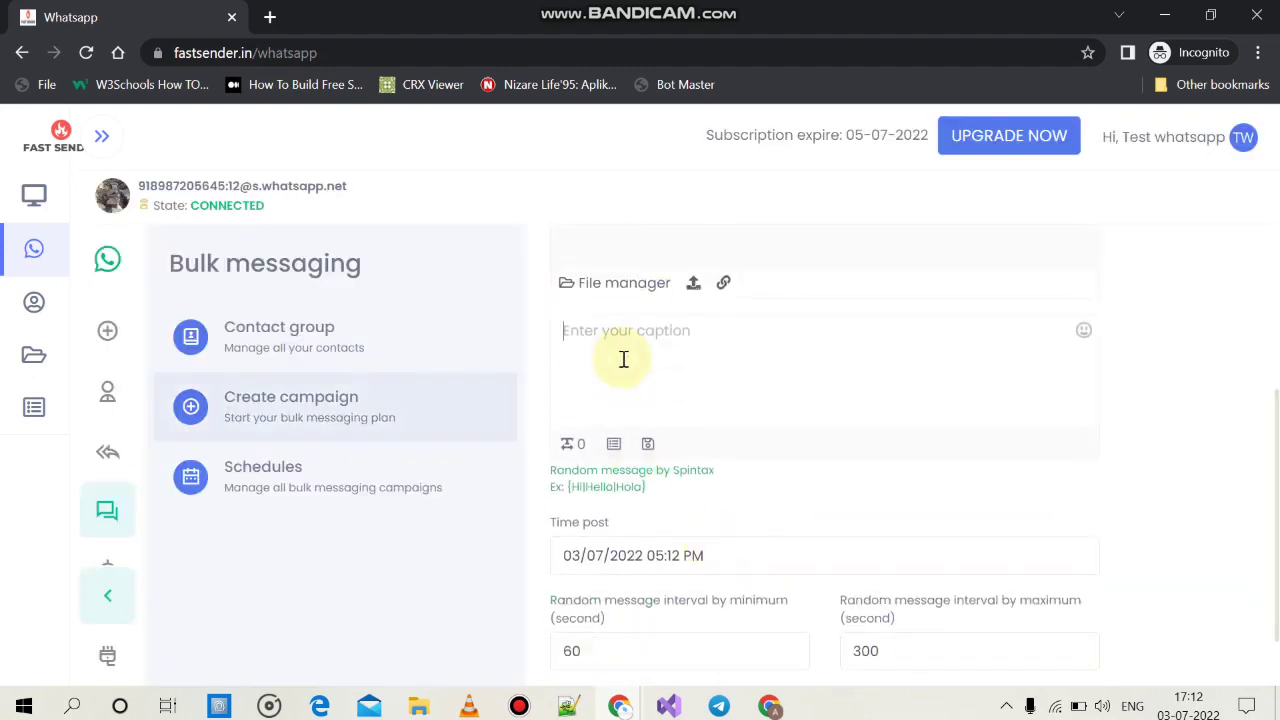
scroll(603, 480, "up", 2)
left_click(590, 481)
scroll(714, 526, "down", 3)
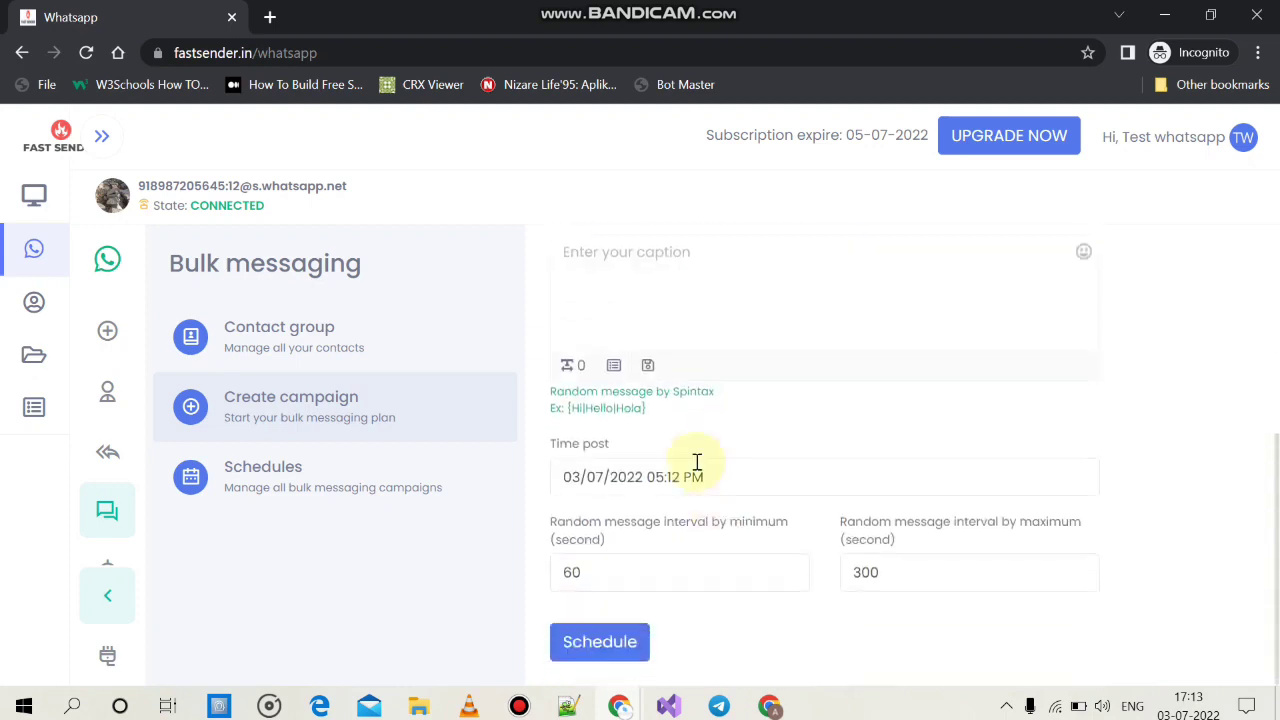
scroll(694, 466, "up", 3)
scroll(680, 600, "down", 2)
scroll(708, 480, "up", 3)
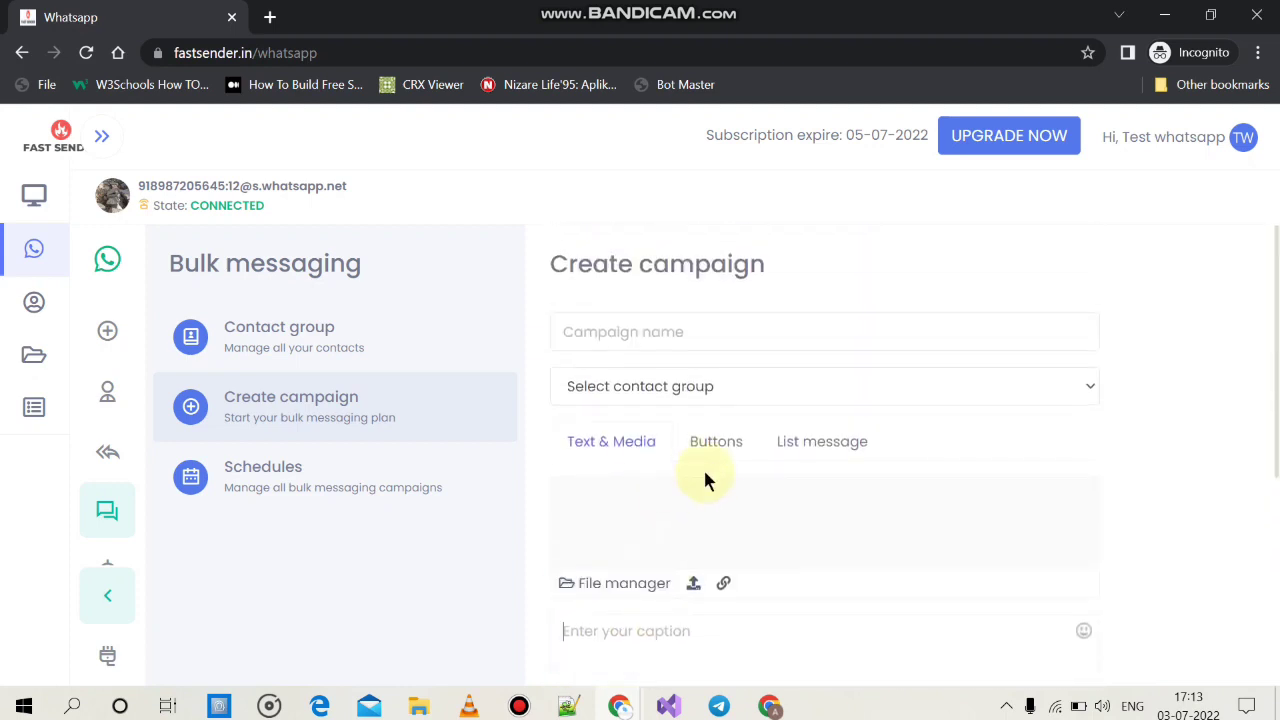
Check the list message choice, use the "Button 1" template as the campaign message, and try to schedule the campaign.
left_click(720, 443)
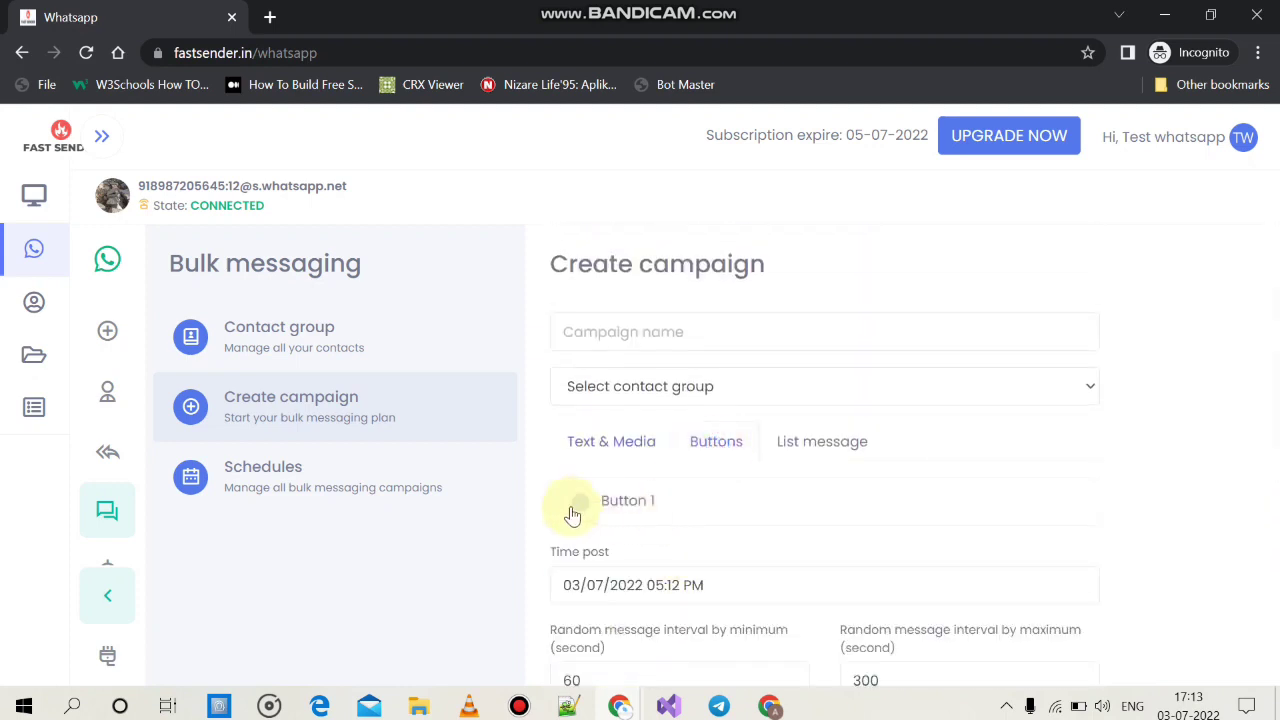
scroll(612, 527, "down", 1)
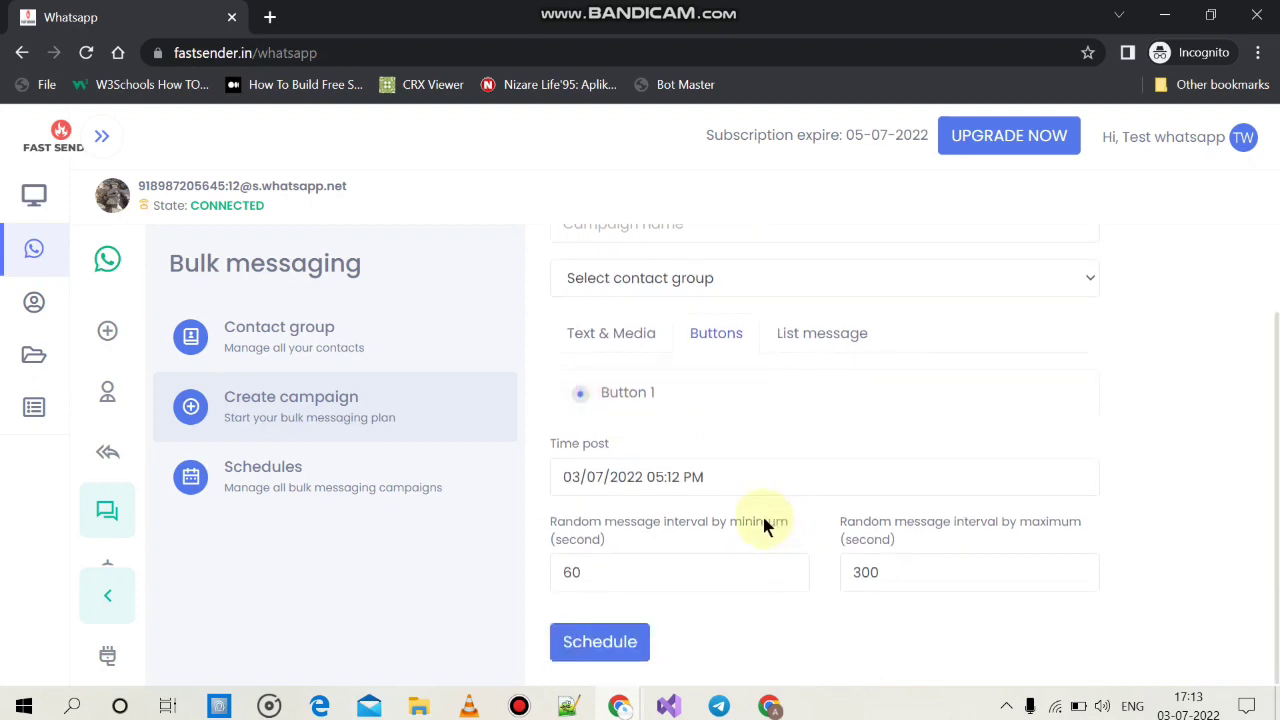
left_click(788, 343)
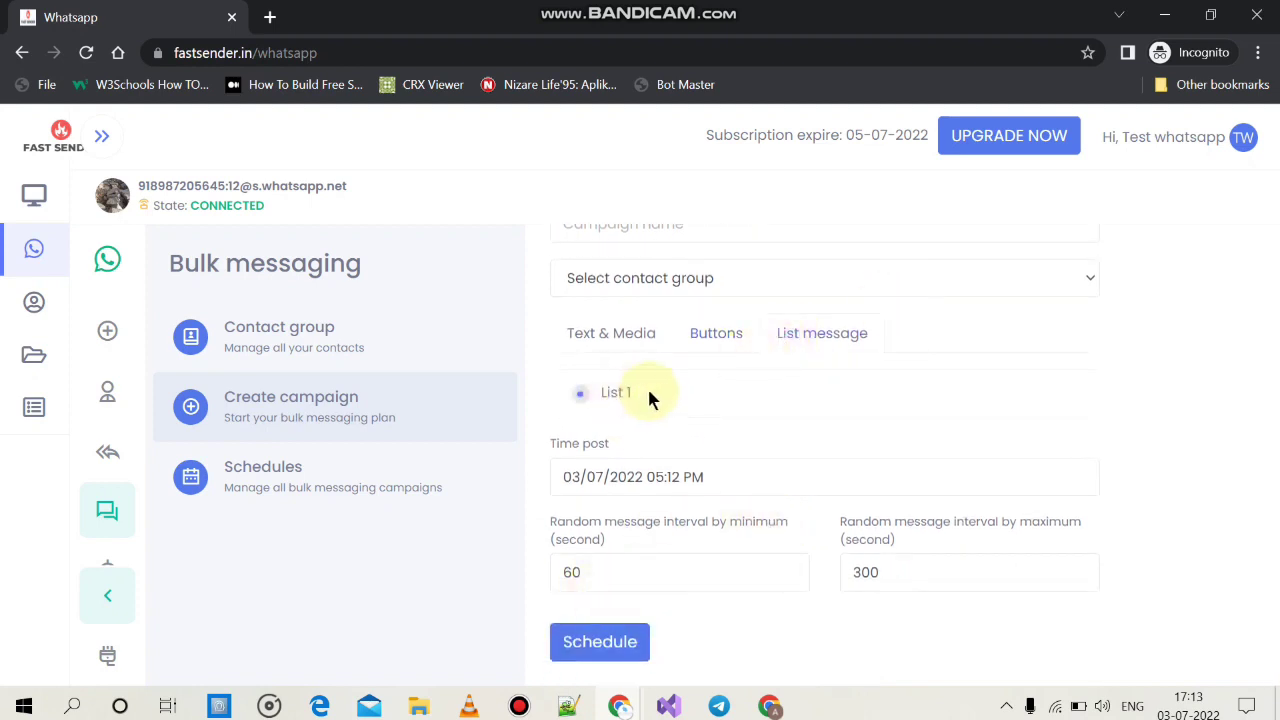
left_click(697, 334)
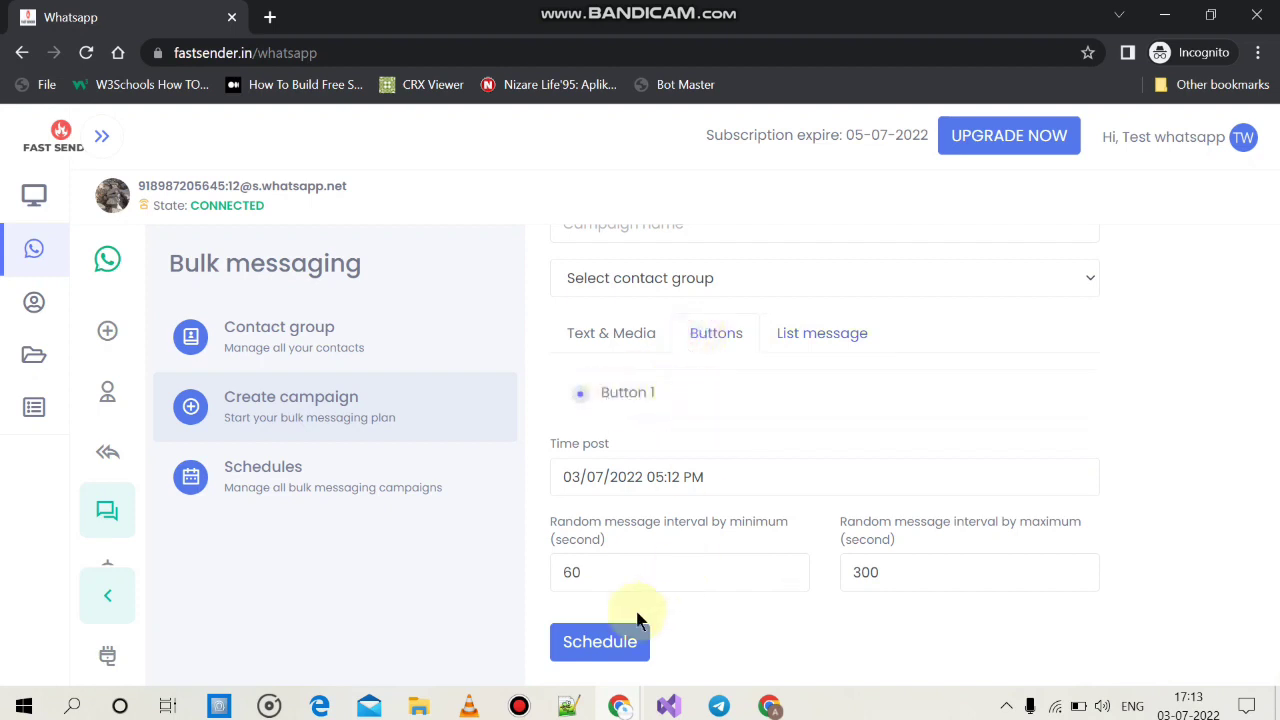
left_click(605, 640)
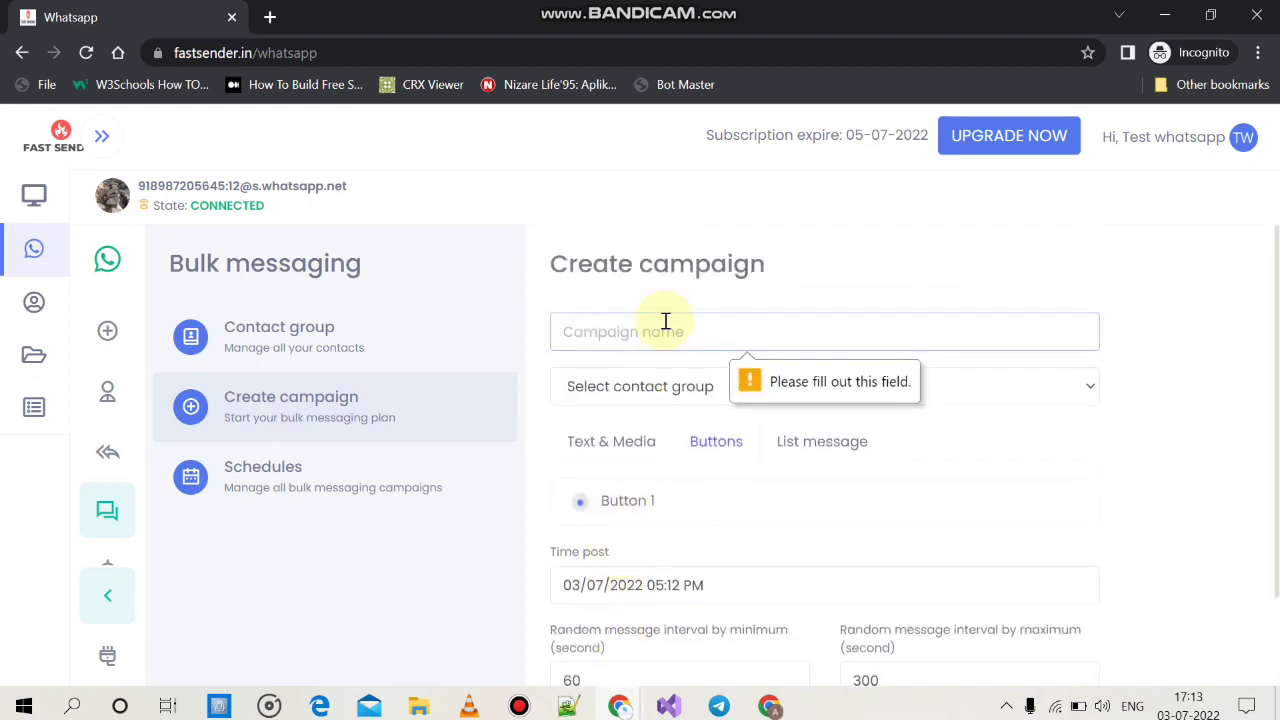
Name the button campaign "2", assign contact group 1 and schedule it.
left_click(663, 326)
left_click(671, 383)
left_click(645, 386)
left_click(645, 438)
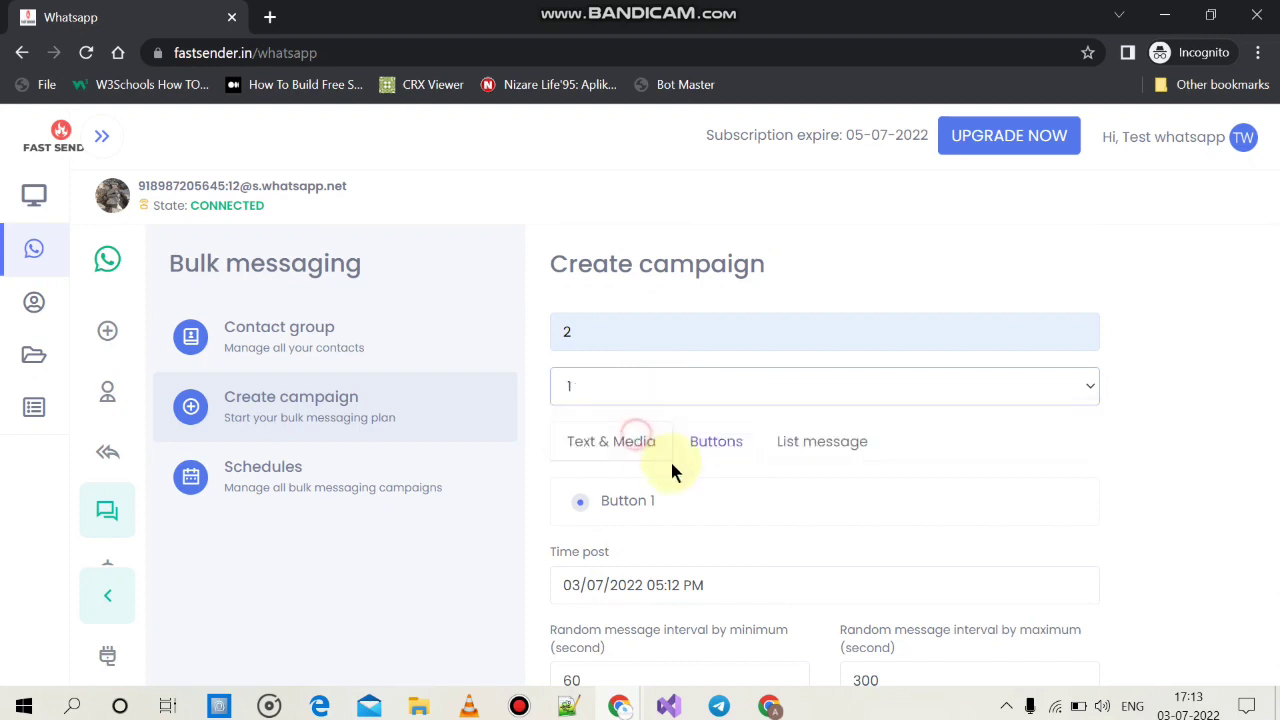
scroll(600, 600, "down", 1)
left_click(586, 640)
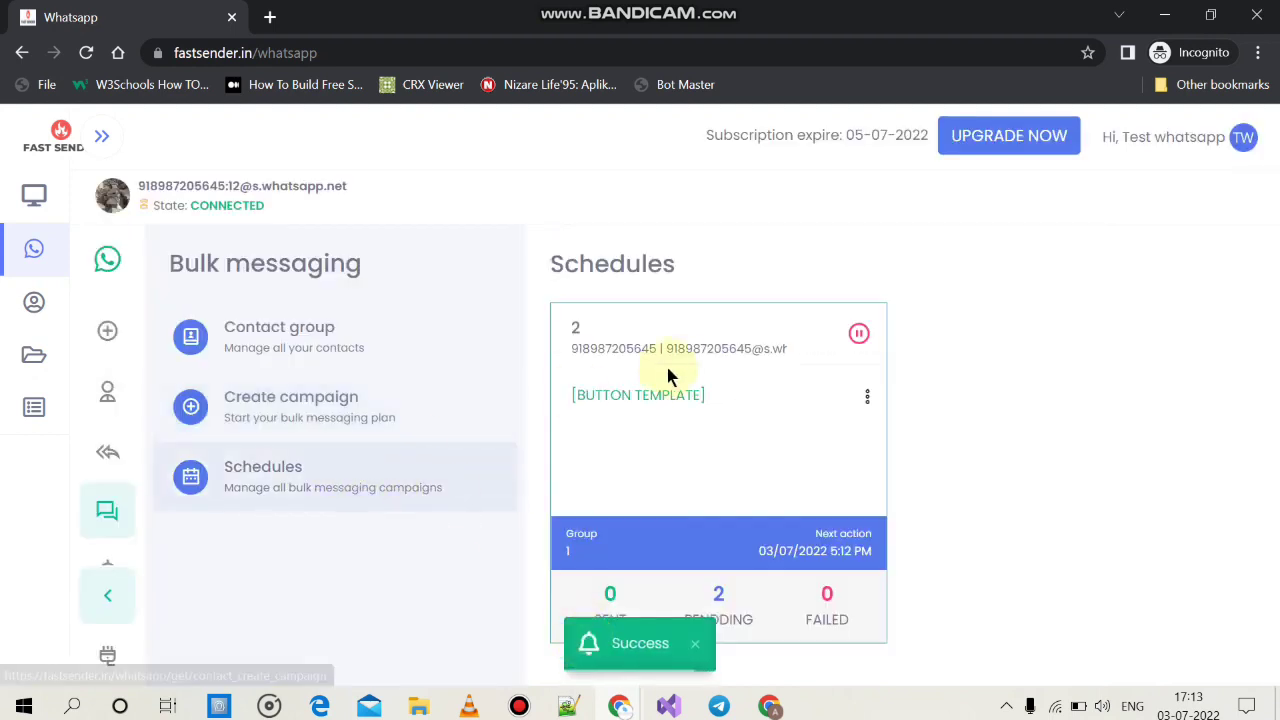
left_click(278, 418)
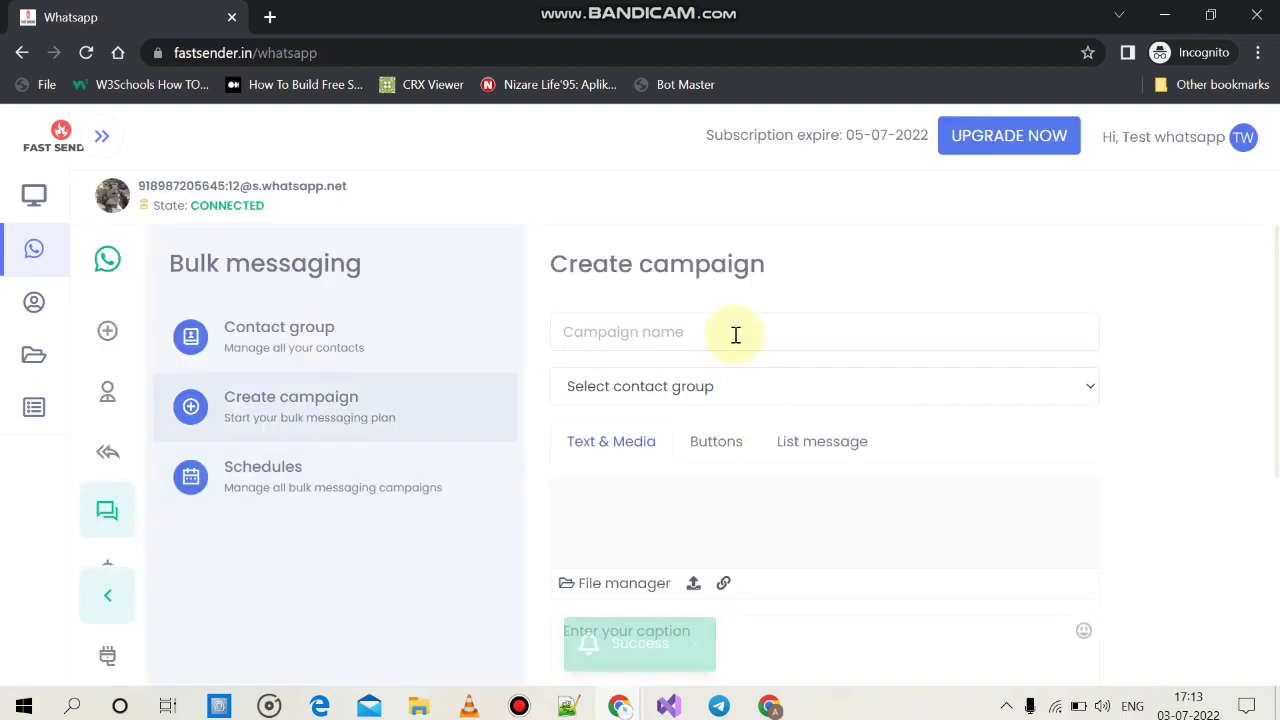
left_click(735, 333)
left_click(726, 418)
left_click_drag(655, 333, 418, 366)
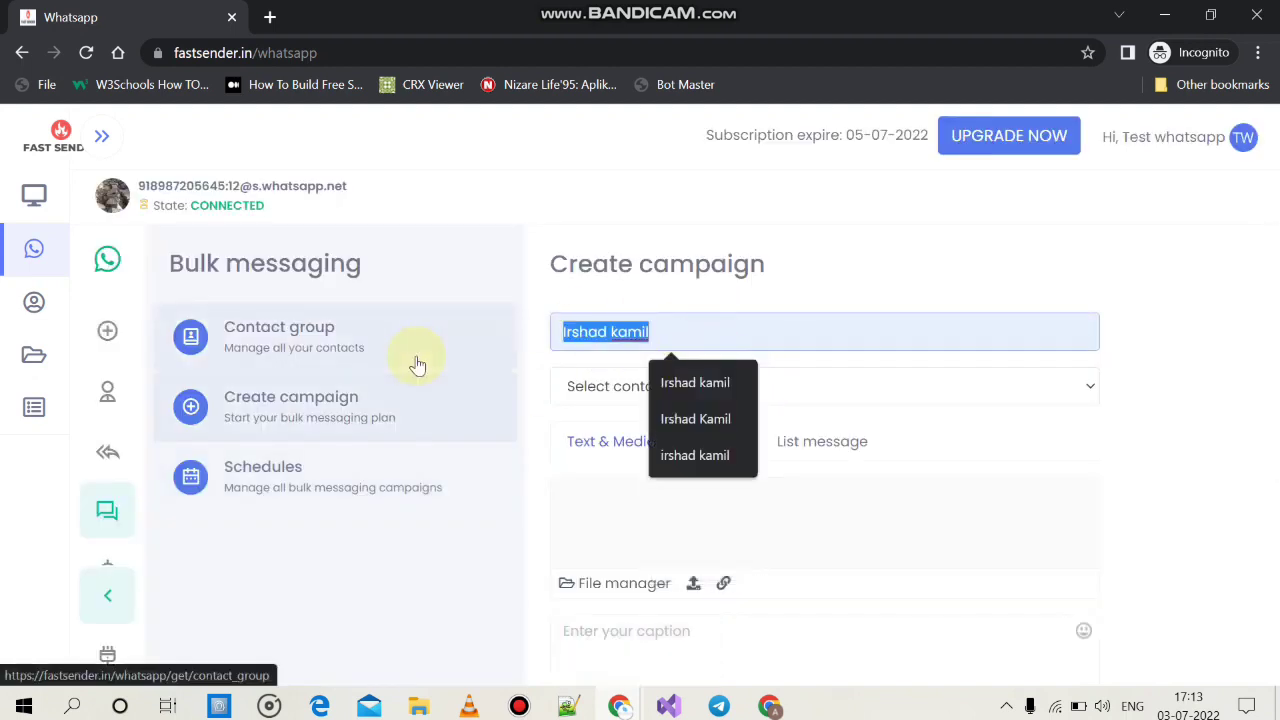
type("y")
left_click(612, 386)
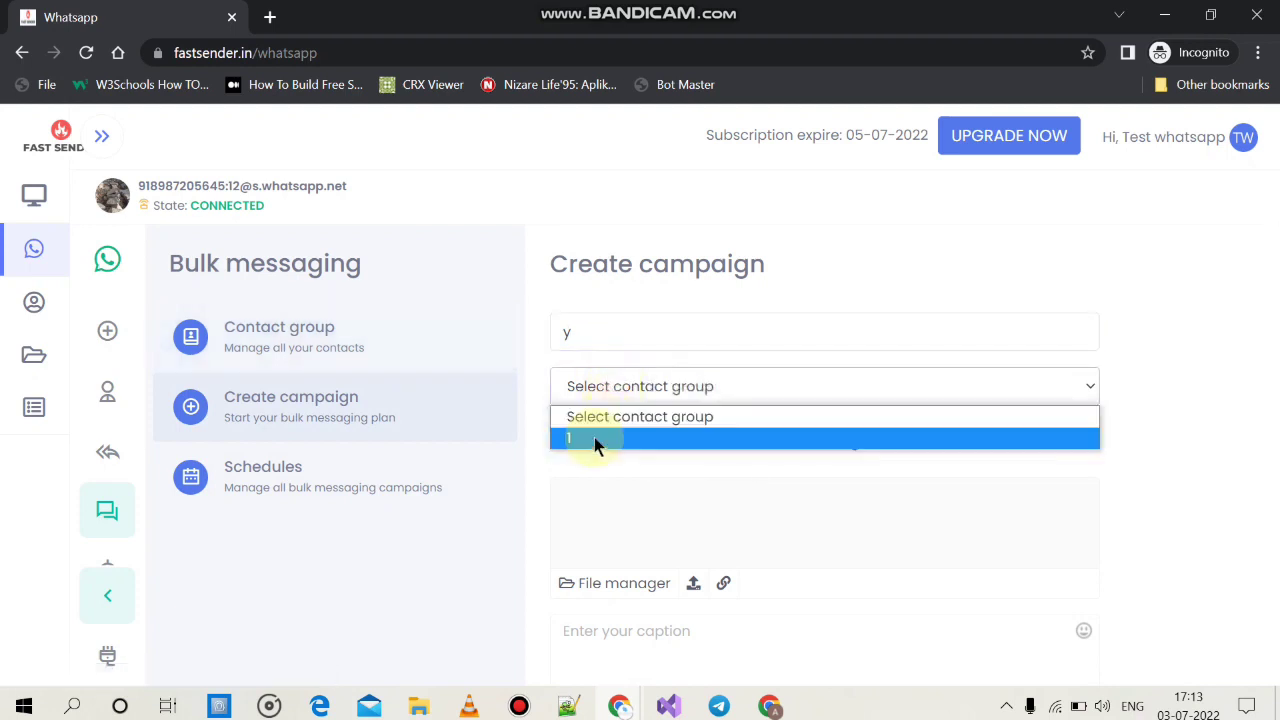
left_click(350, 540)
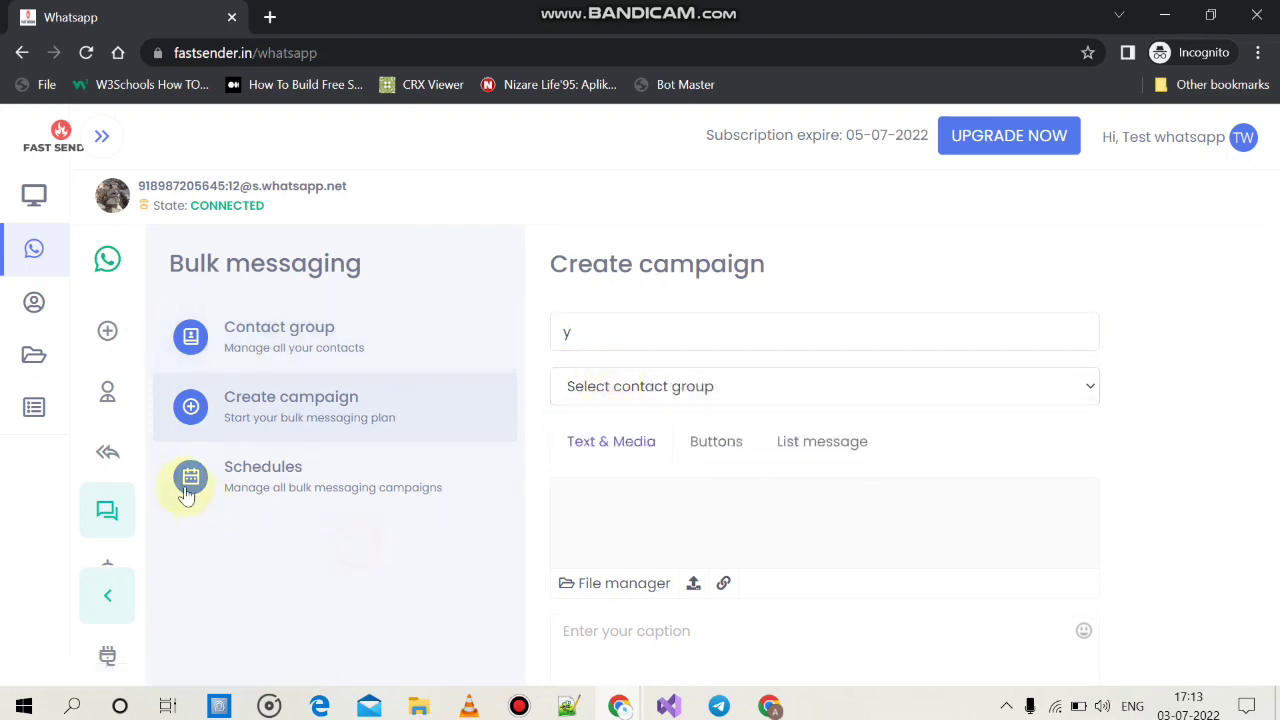
Start a new chatbot entry and review its status, recipient and keyword-matching options.
scroll(107, 485, "down", 2)
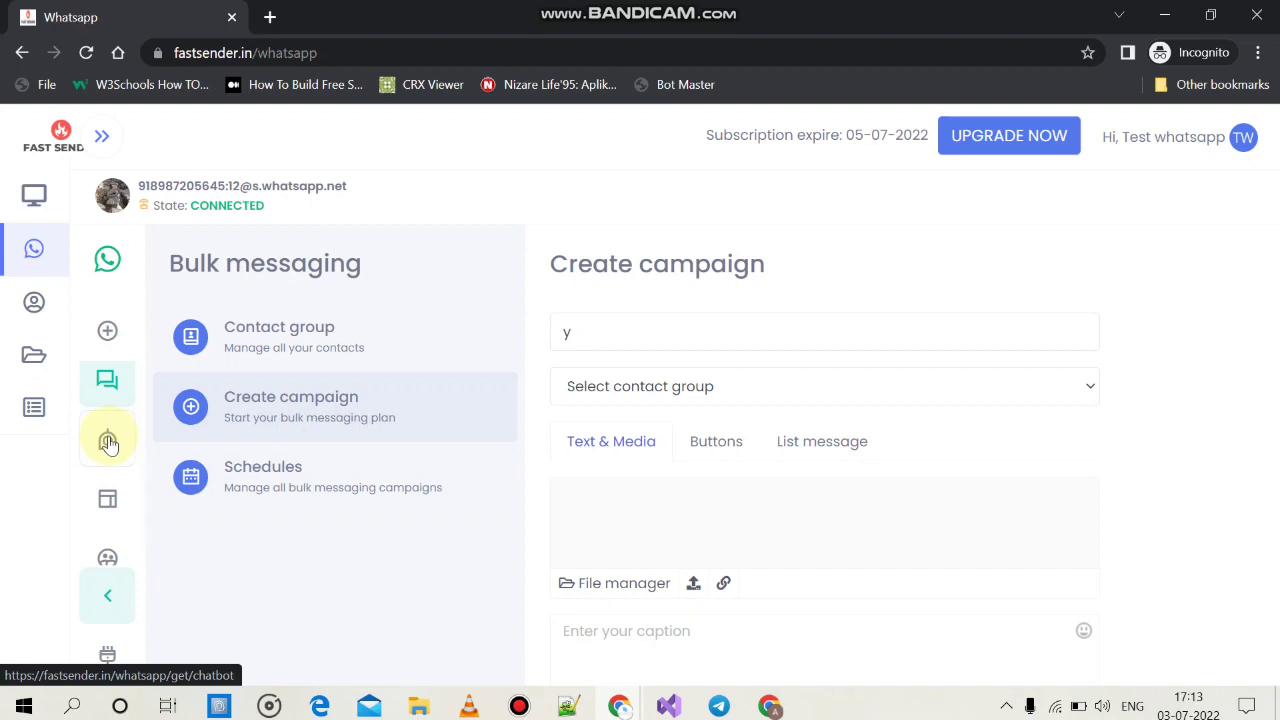
left_click(108, 440)
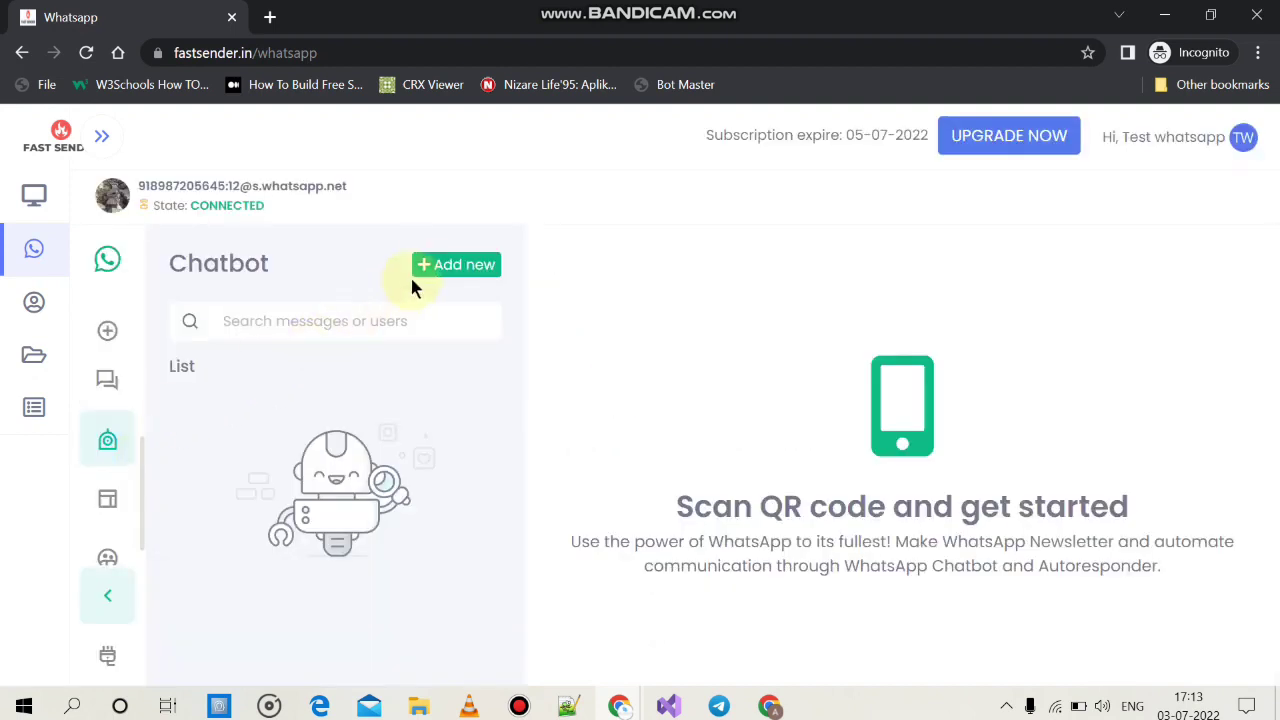
left_click(420, 266)
scroll(677, 397, "down", 2)
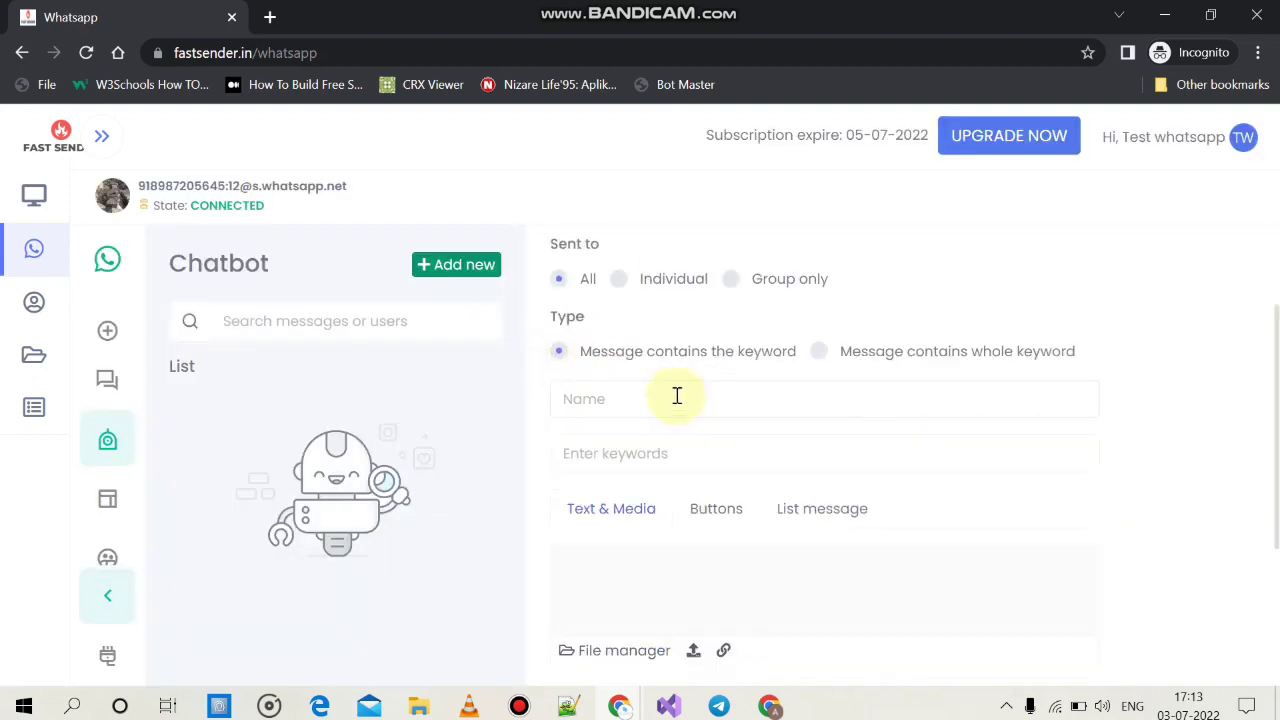
scroll(674, 400, "up", 2)
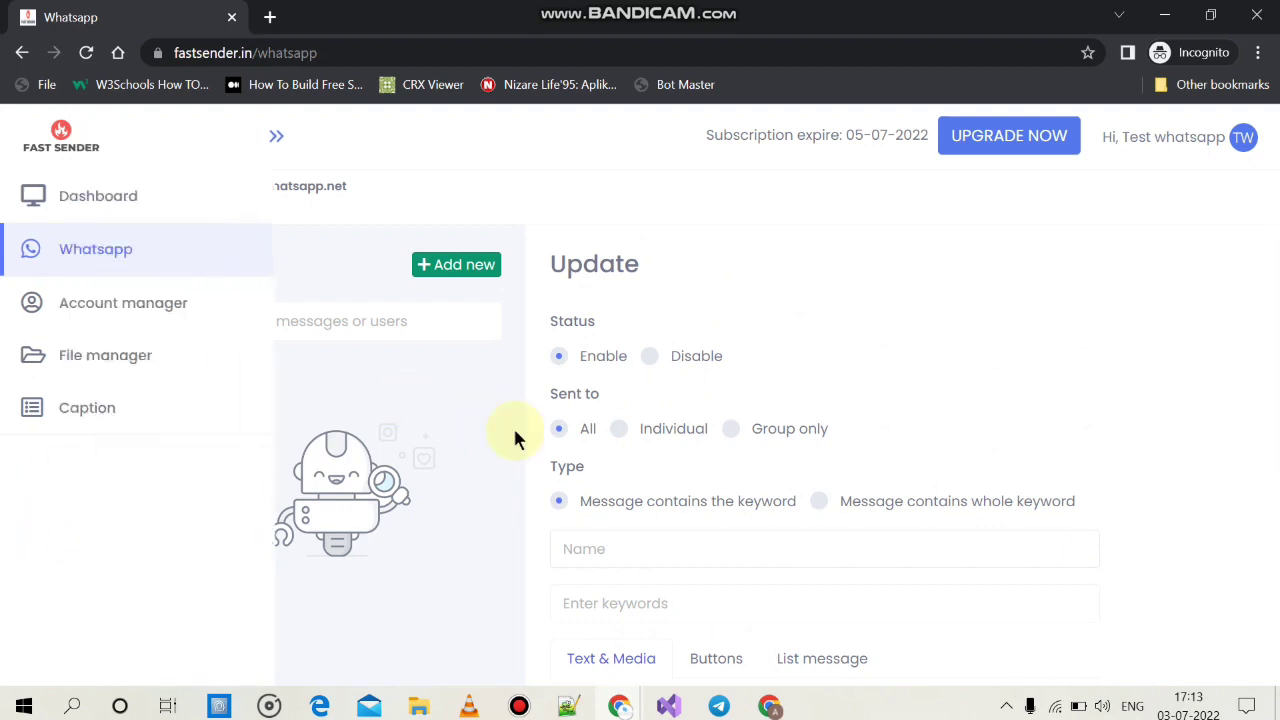
scroll(665, 385, "down", 2)
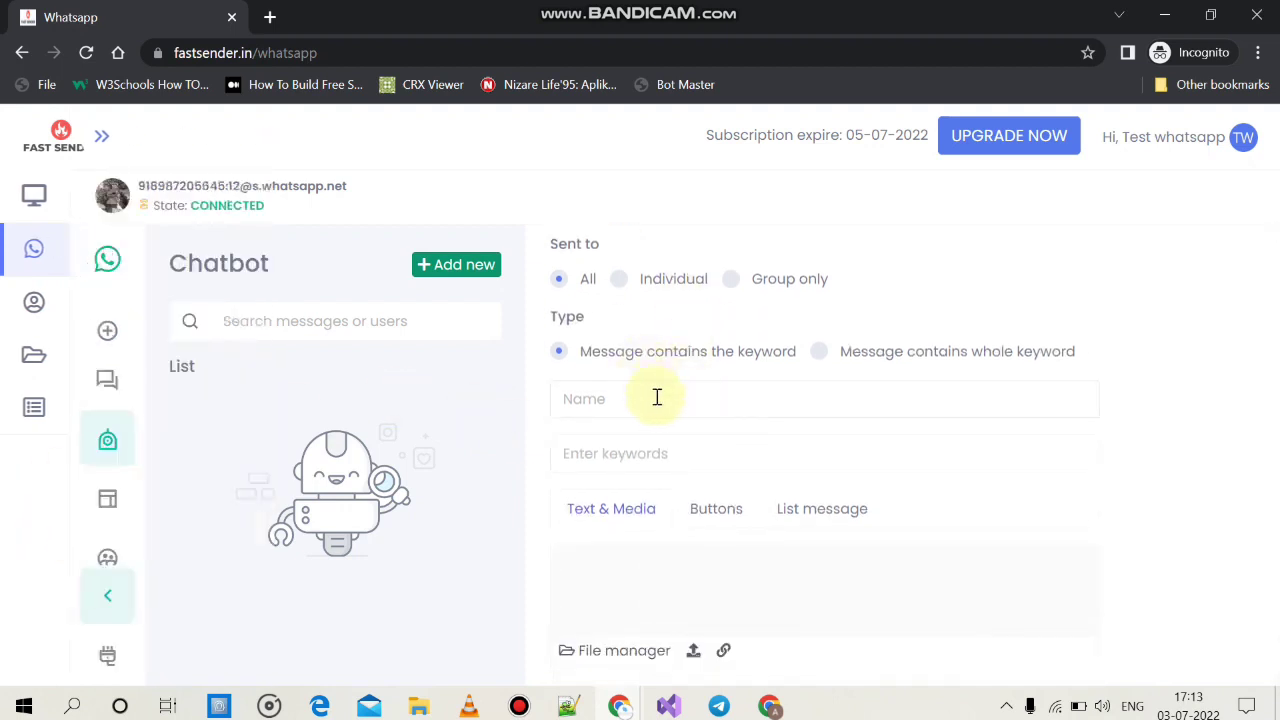
Name the chatbot entry "chatbot" and enter the keywords hi, hello, Hello and Hi.
left_click(657, 400)
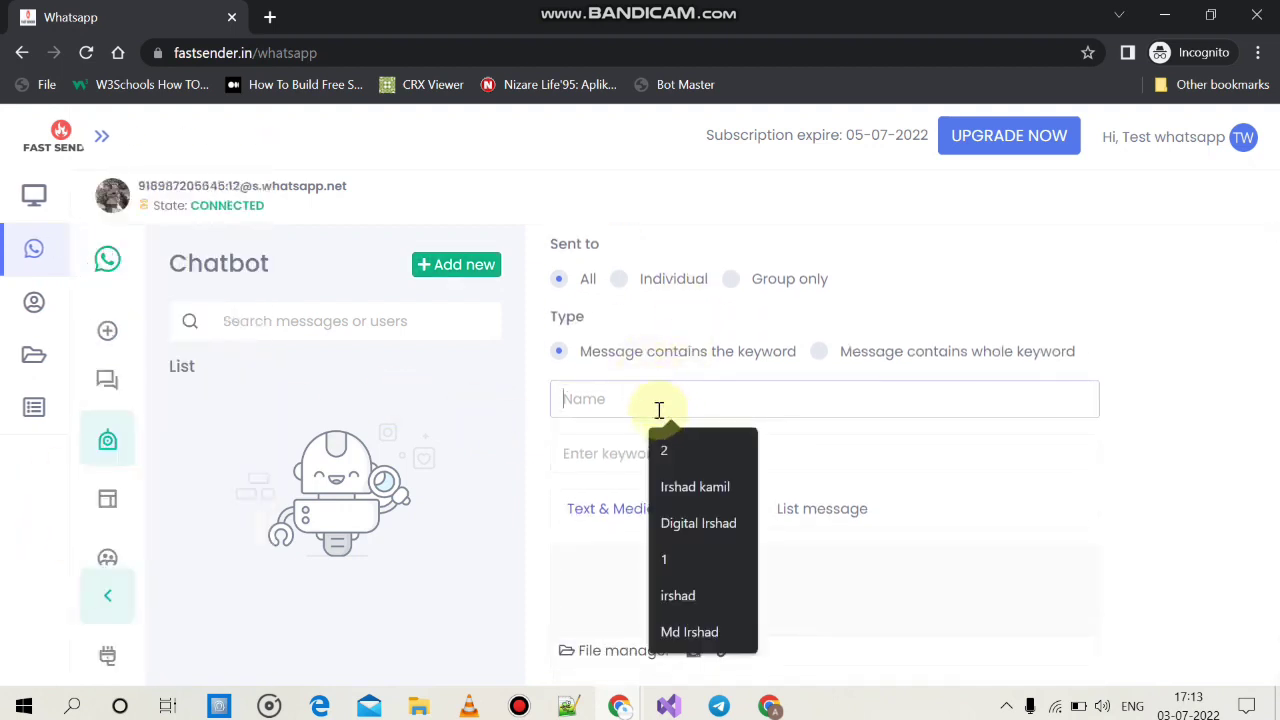
type("chatbot")
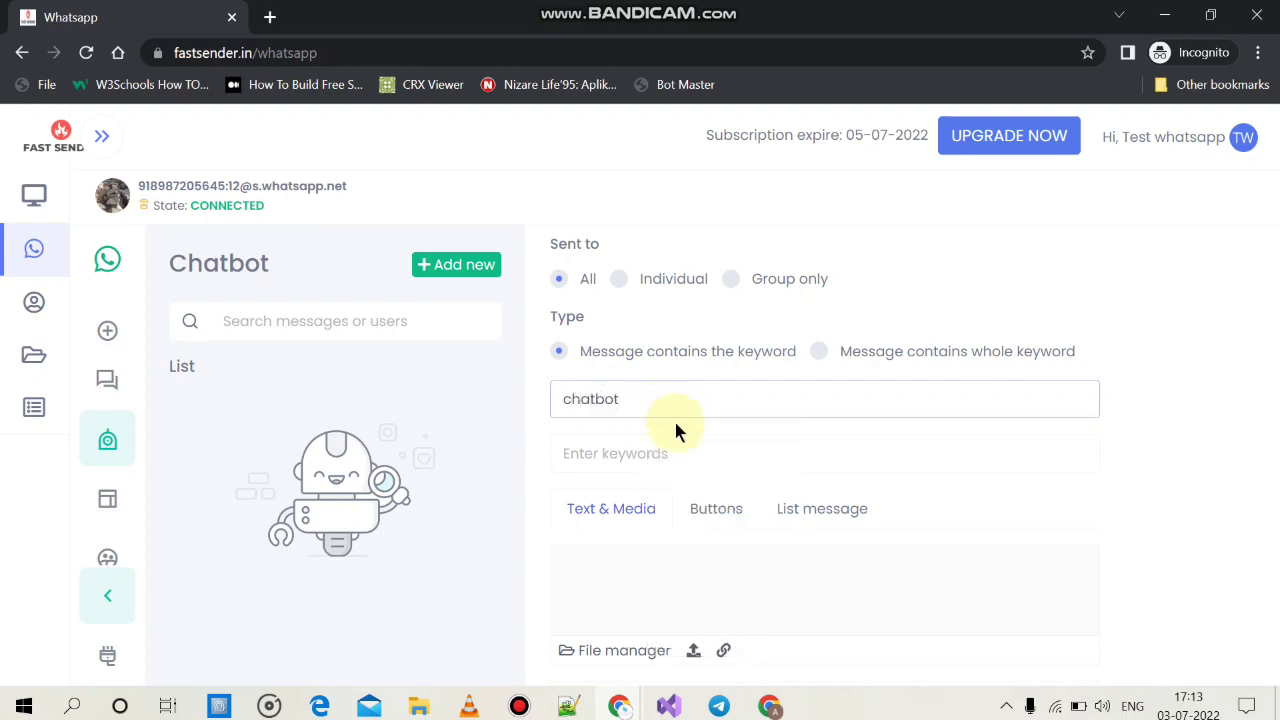
scroll(677, 429, "down", 2)
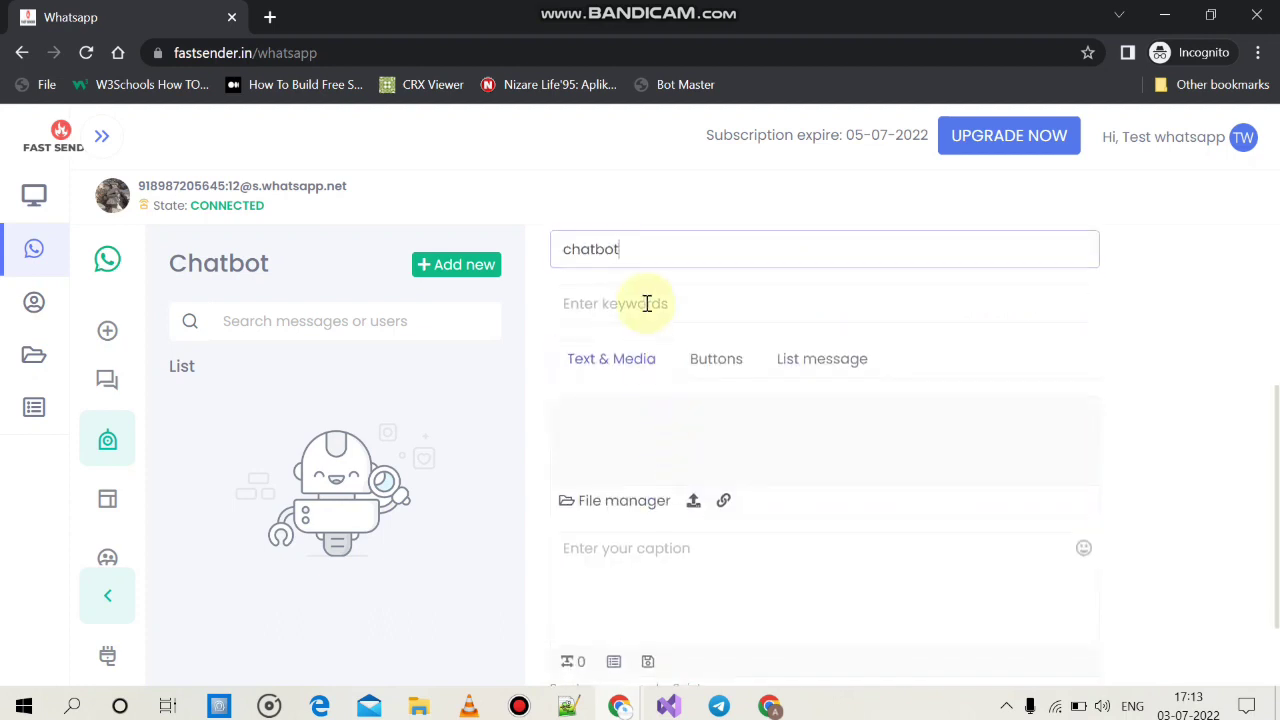
left_click(644, 303)
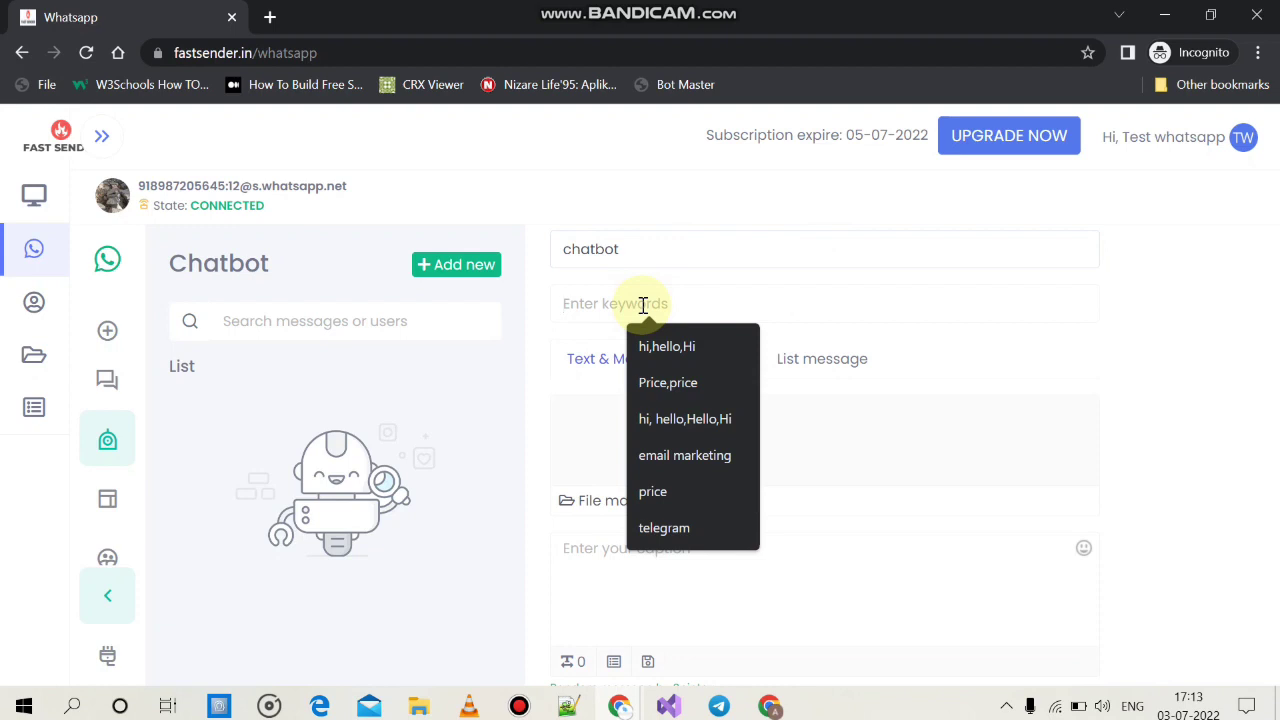
left_click(684, 419)
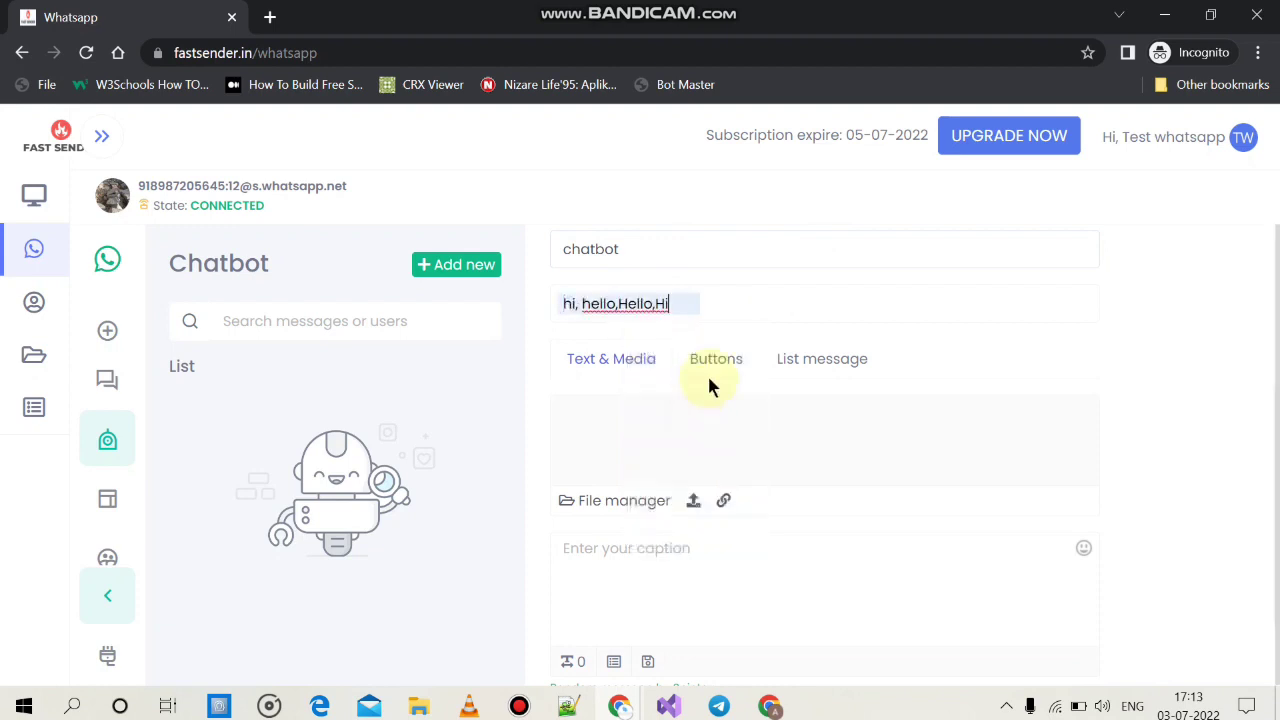
left_click(612, 428)
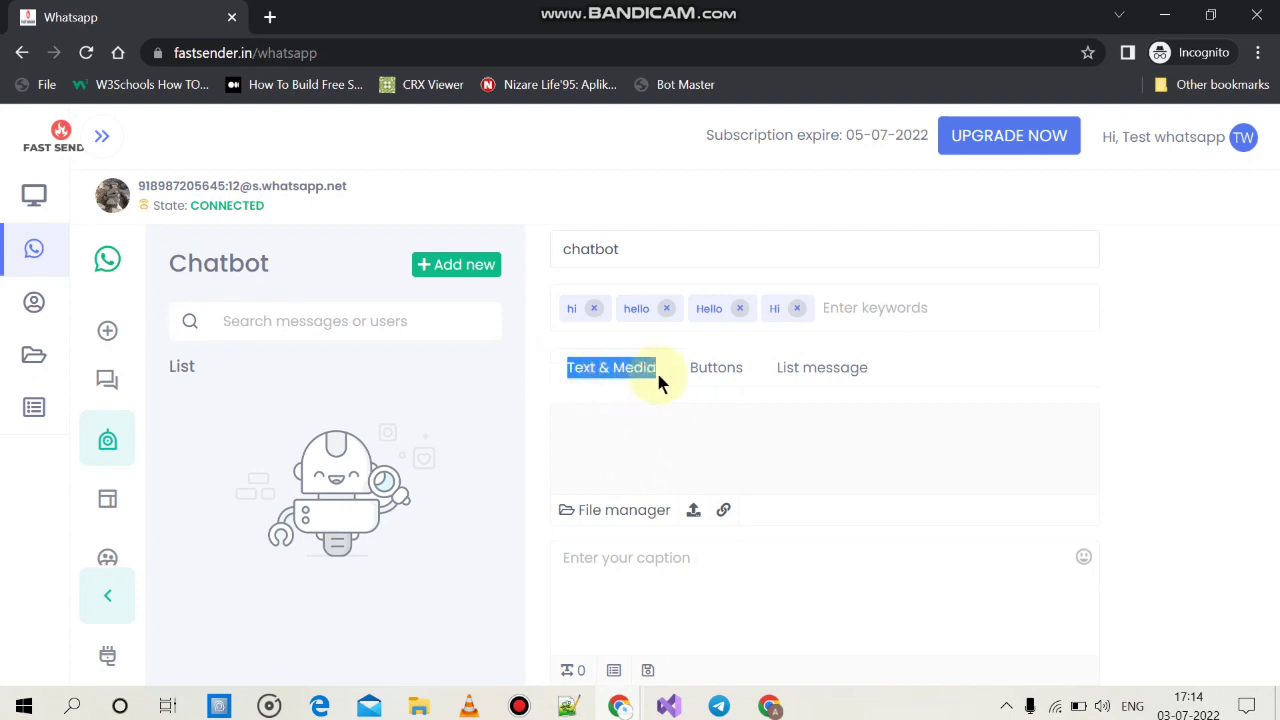
Save the chatbot entry with the "List 1" list message as its reply and turn the chatbot on.
left_click(722, 369)
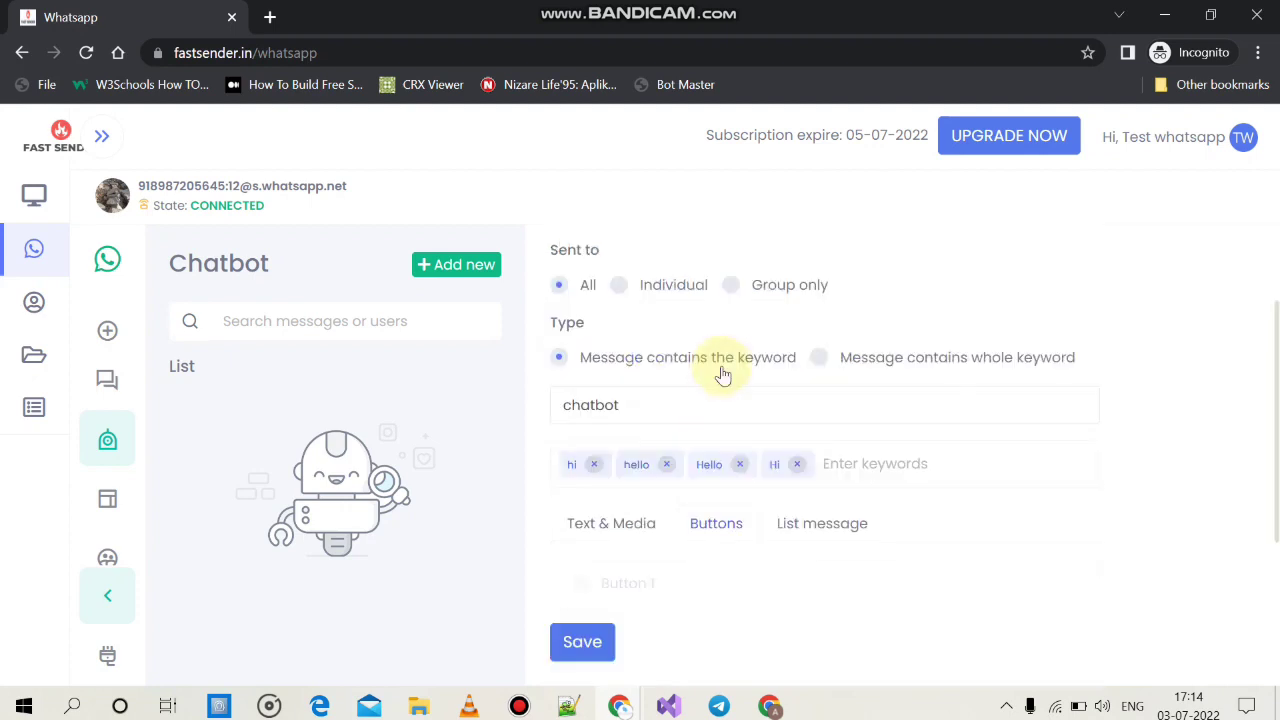
left_click(822, 525)
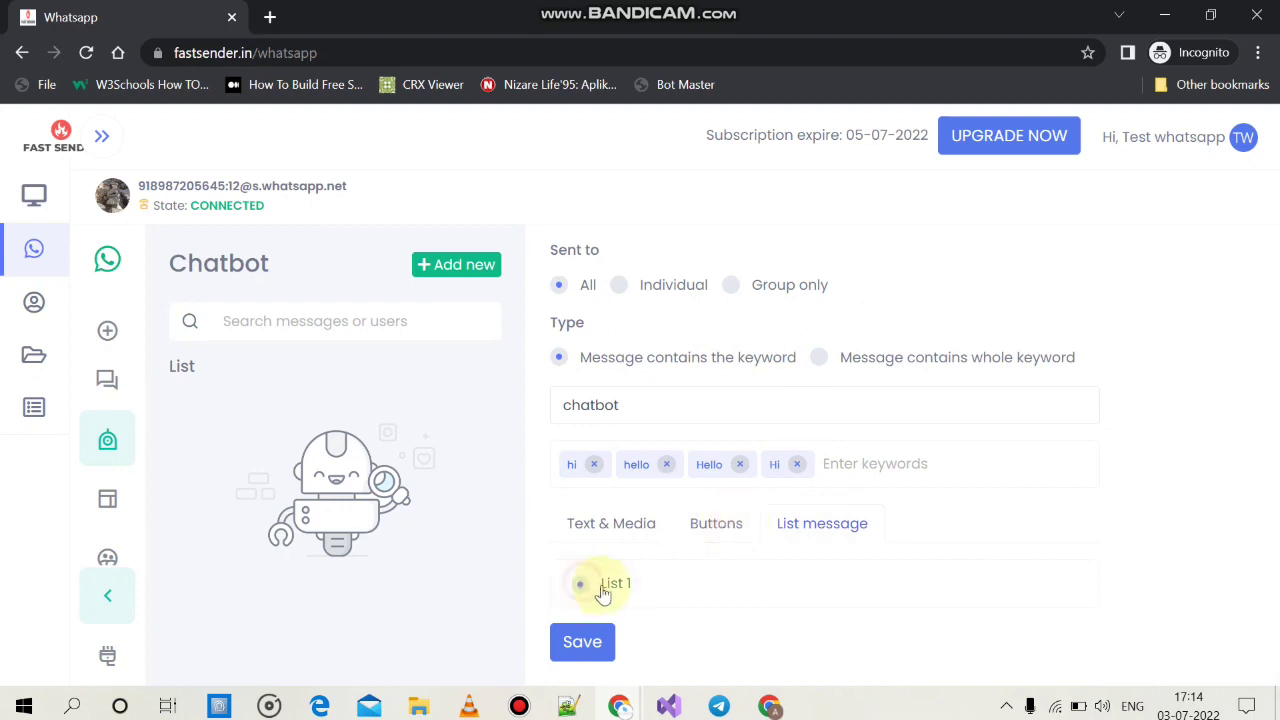
left_click(583, 645)
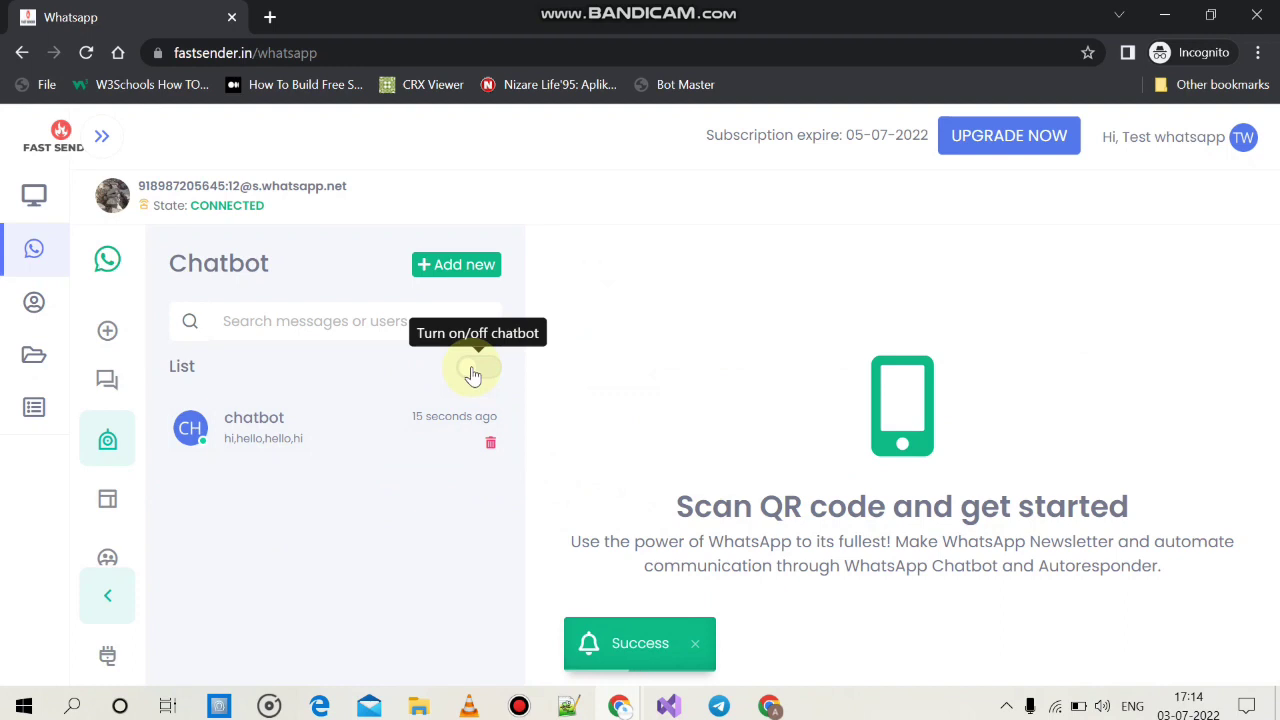
left_click(473, 373)
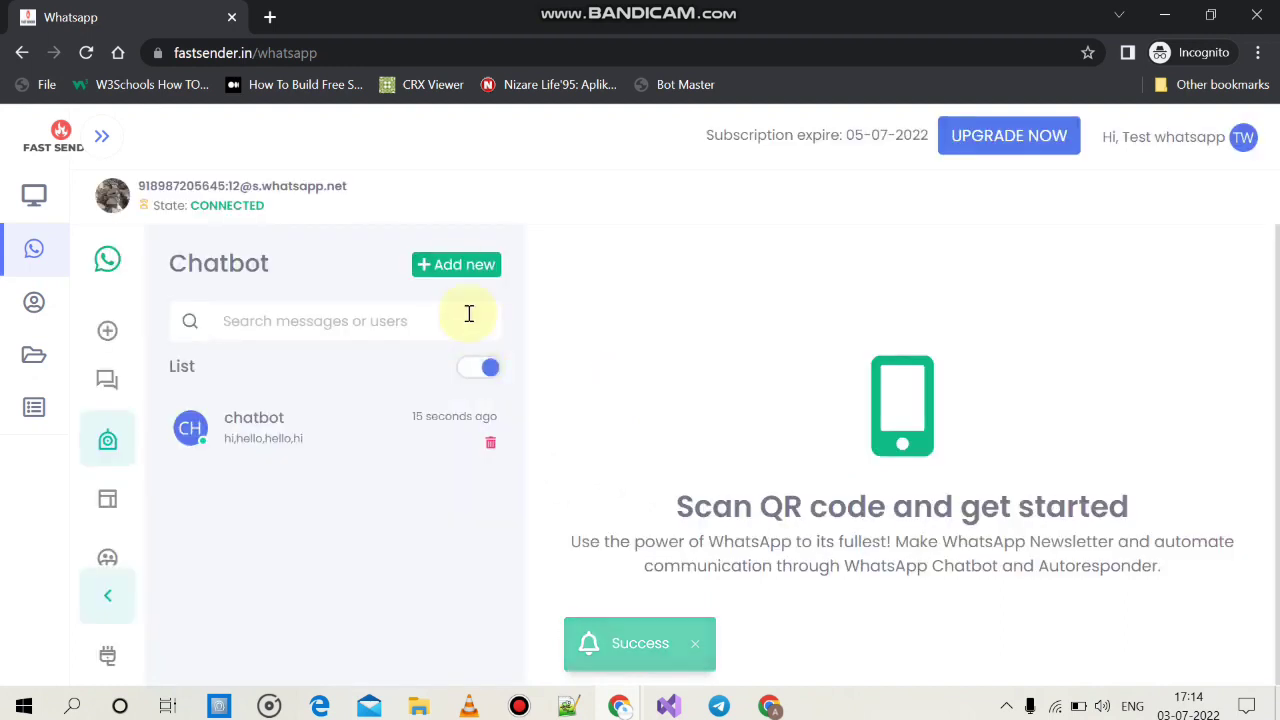
Add a second chatbot entry named "chat 2" with the "Button 1" template as its reply and try to save it.
left_click(450, 264)
scroll(694, 360, "down", 3)
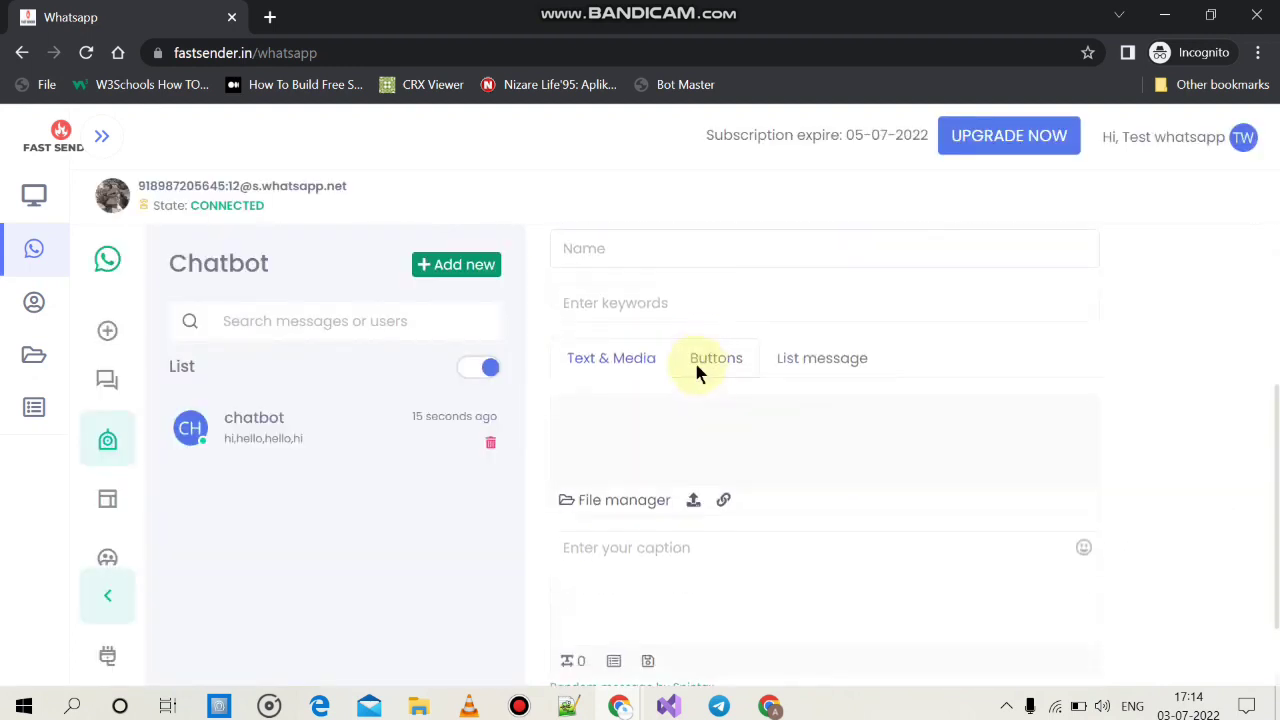
left_click(663, 252)
type("chat 2")
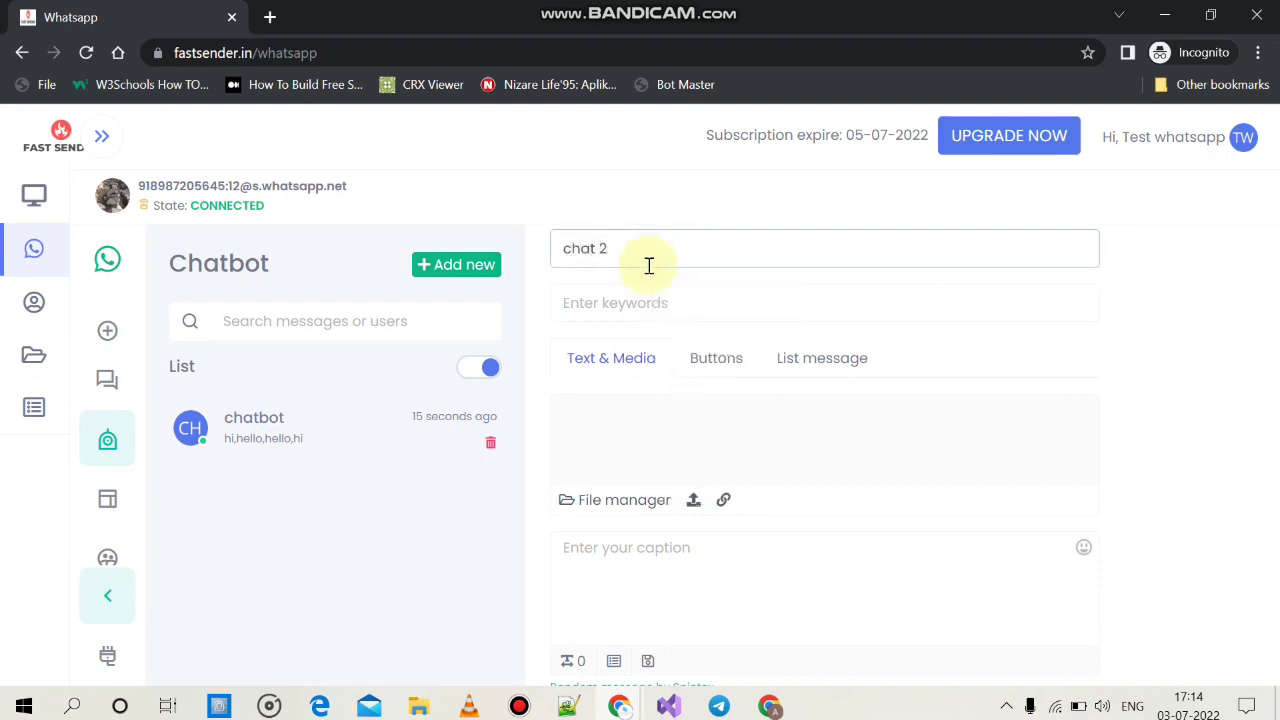
left_click(776, 362)
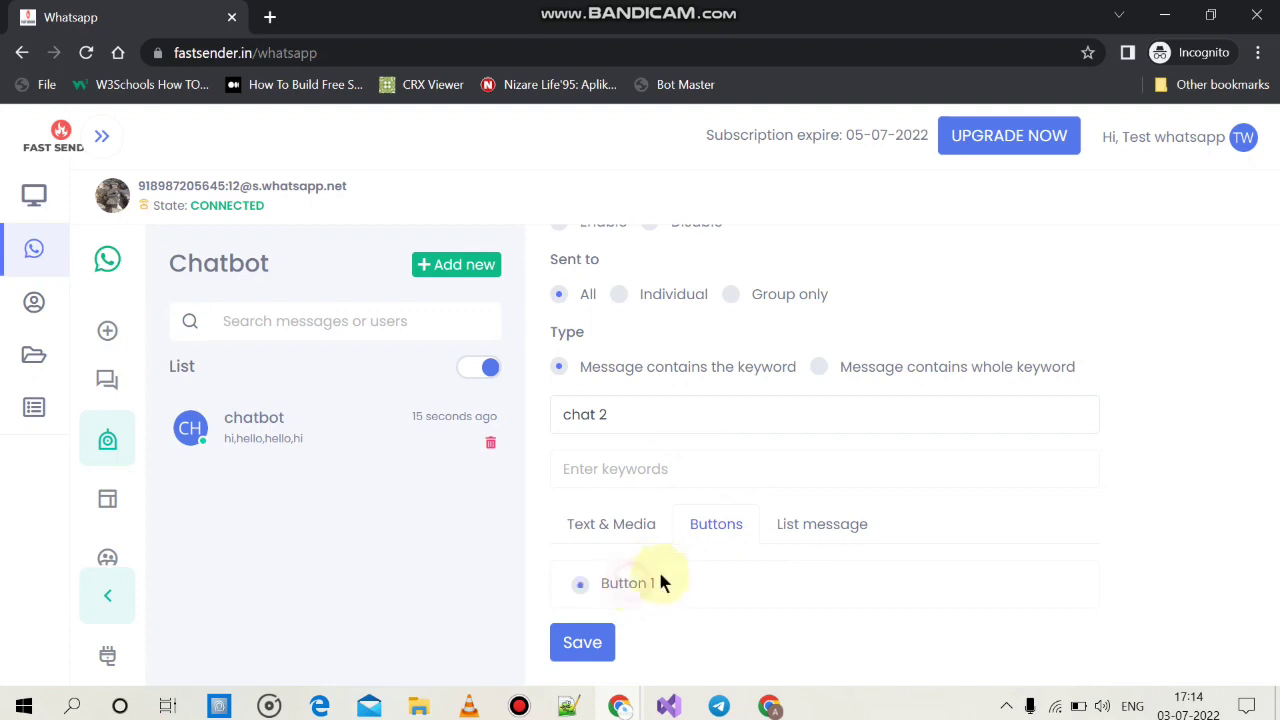
left_click(581, 641)
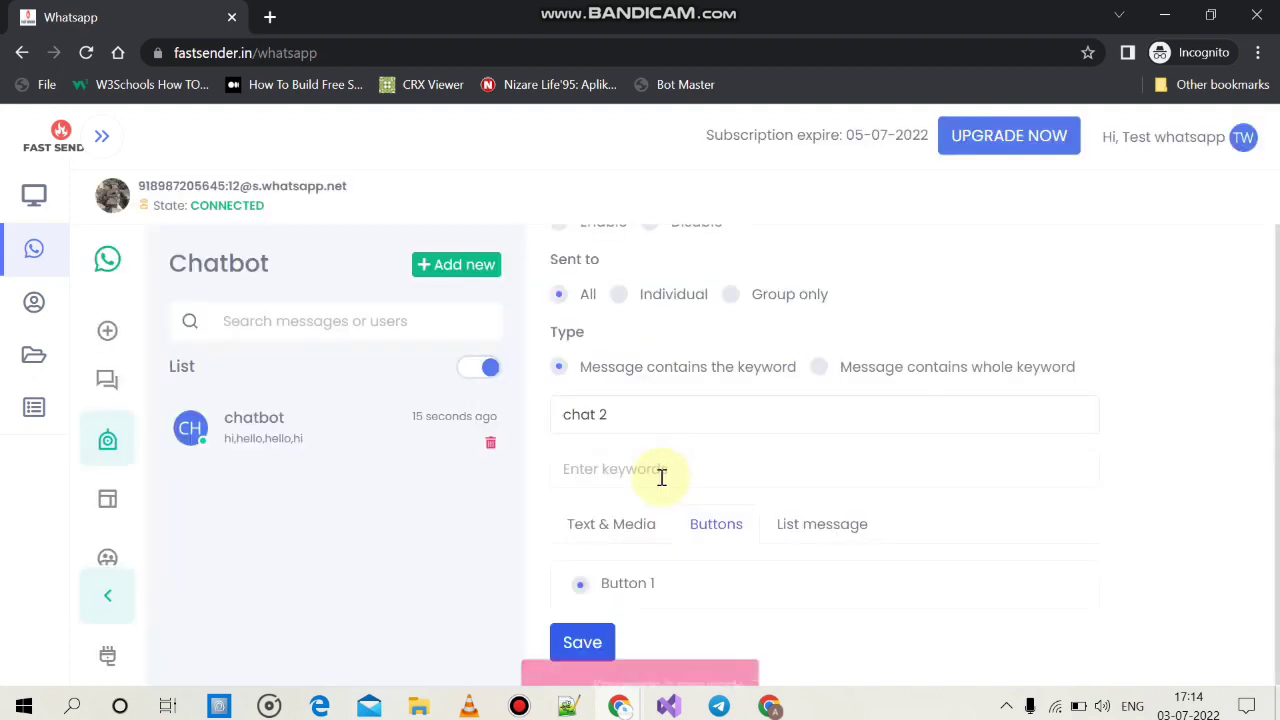
Enter the keywords Price and price for the "chat 2" entry and save it.
left_click(661, 477)
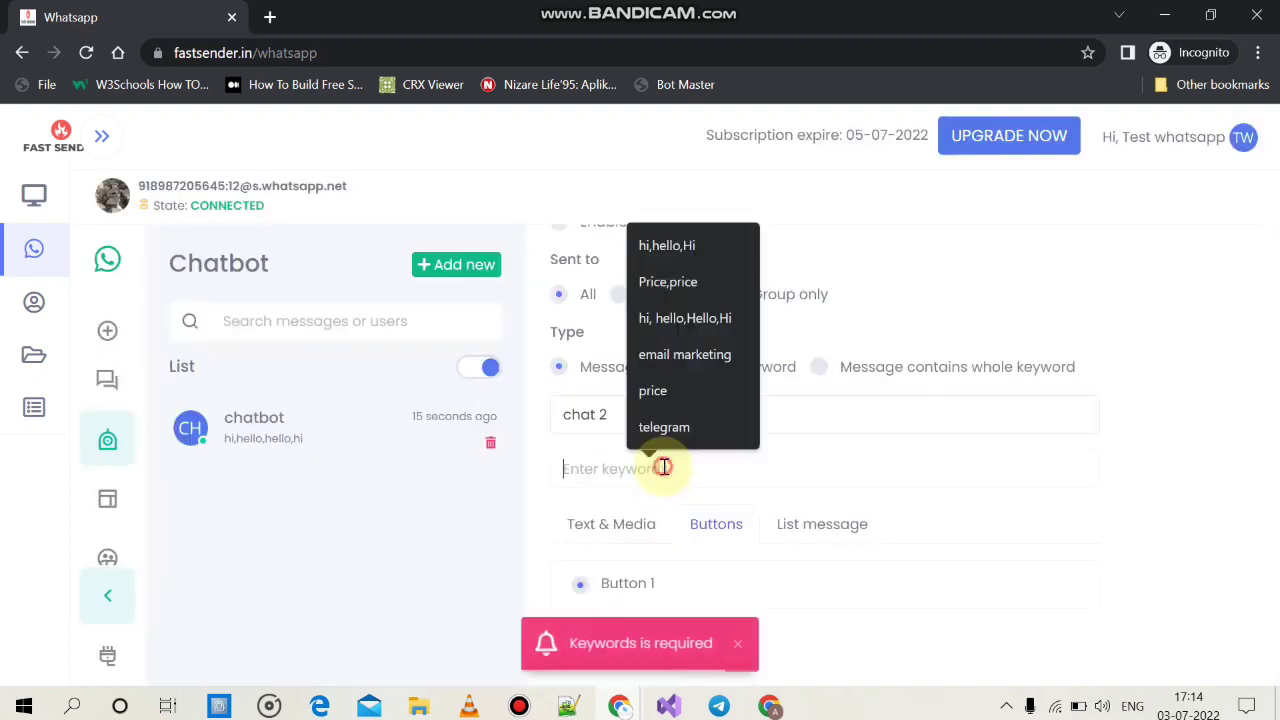
left_click(683, 287)
key("Return")
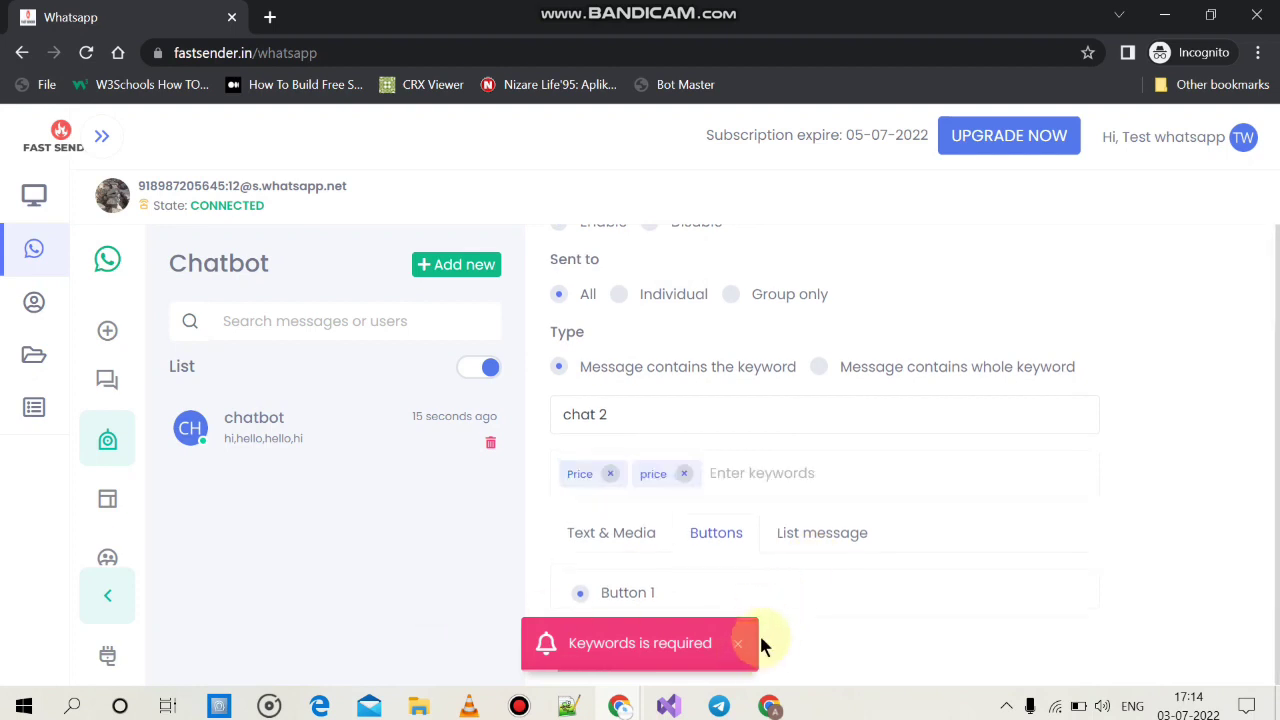
left_click(595, 648)
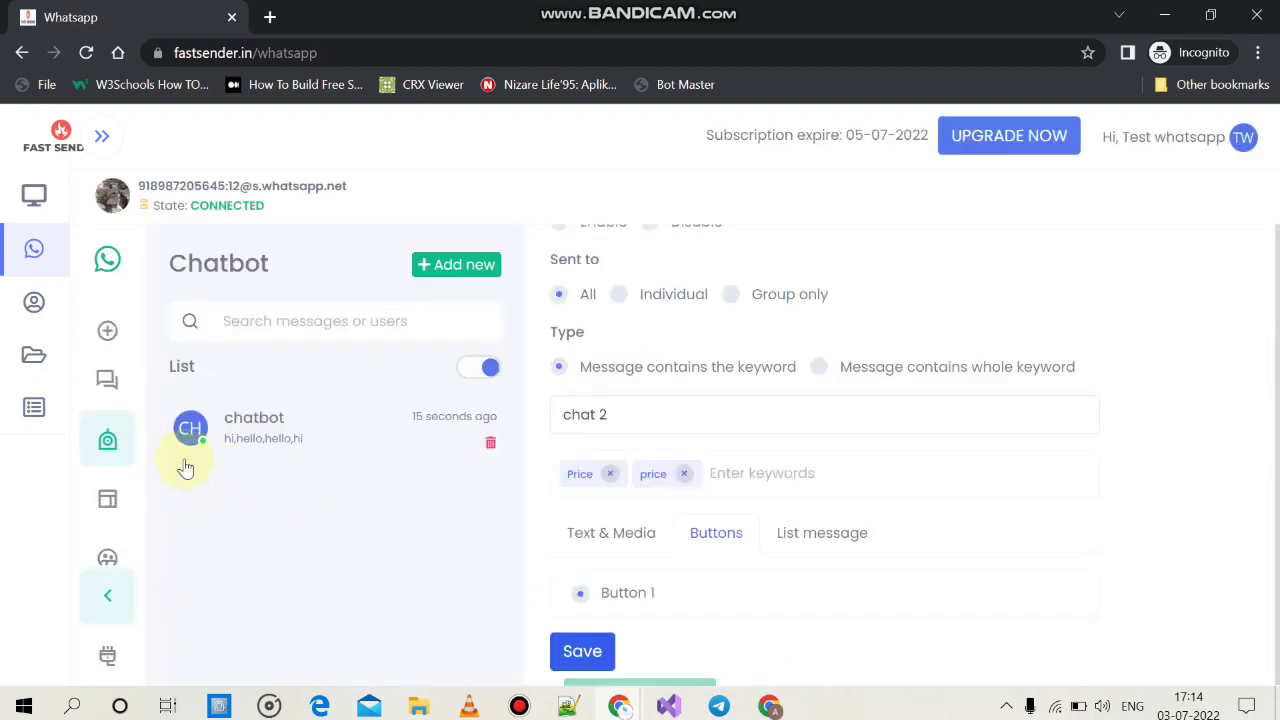
Open the auto responder settings and review the text and media, buttons and list message reply types.
left_click(107, 378)
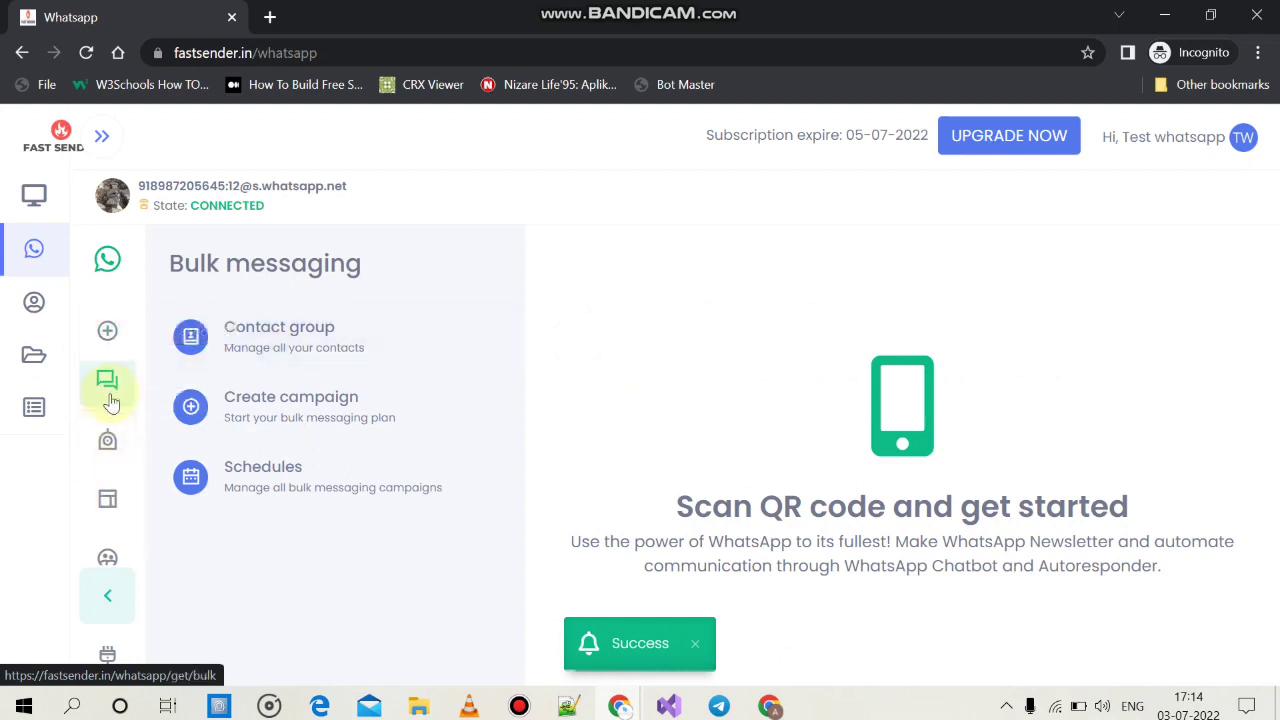
left_click(106, 445)
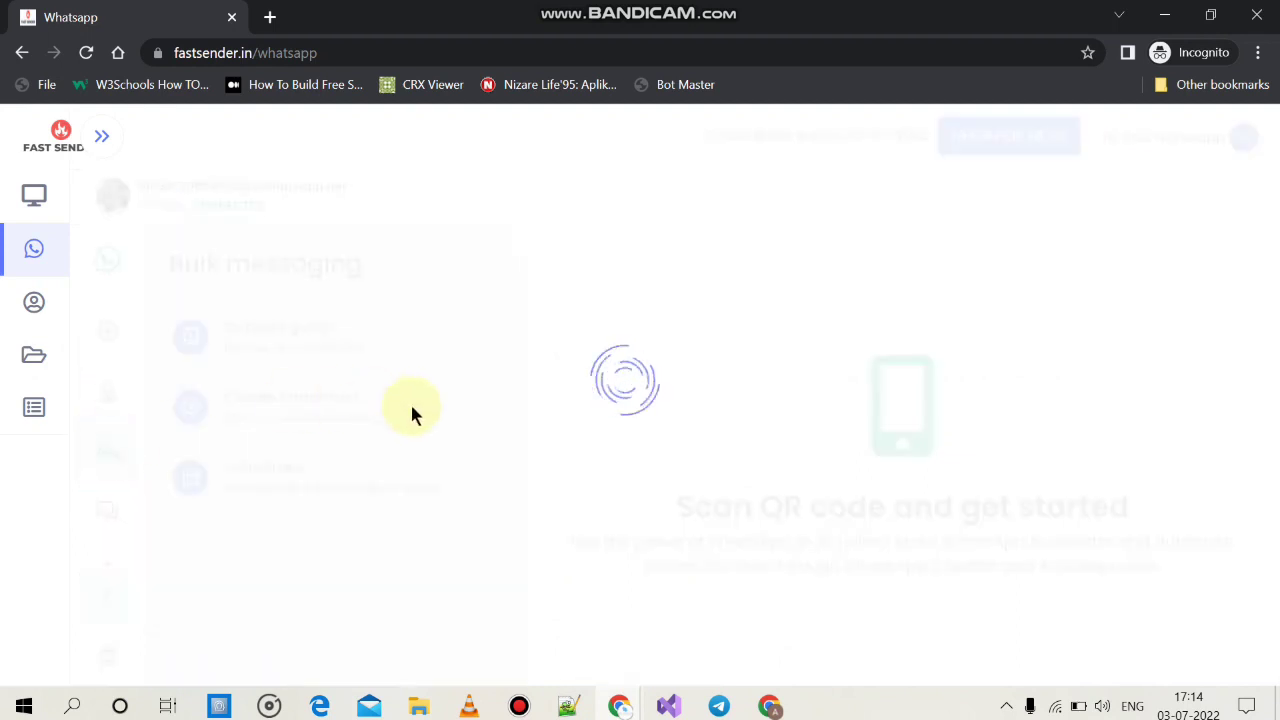
mouse_move(716, 10)
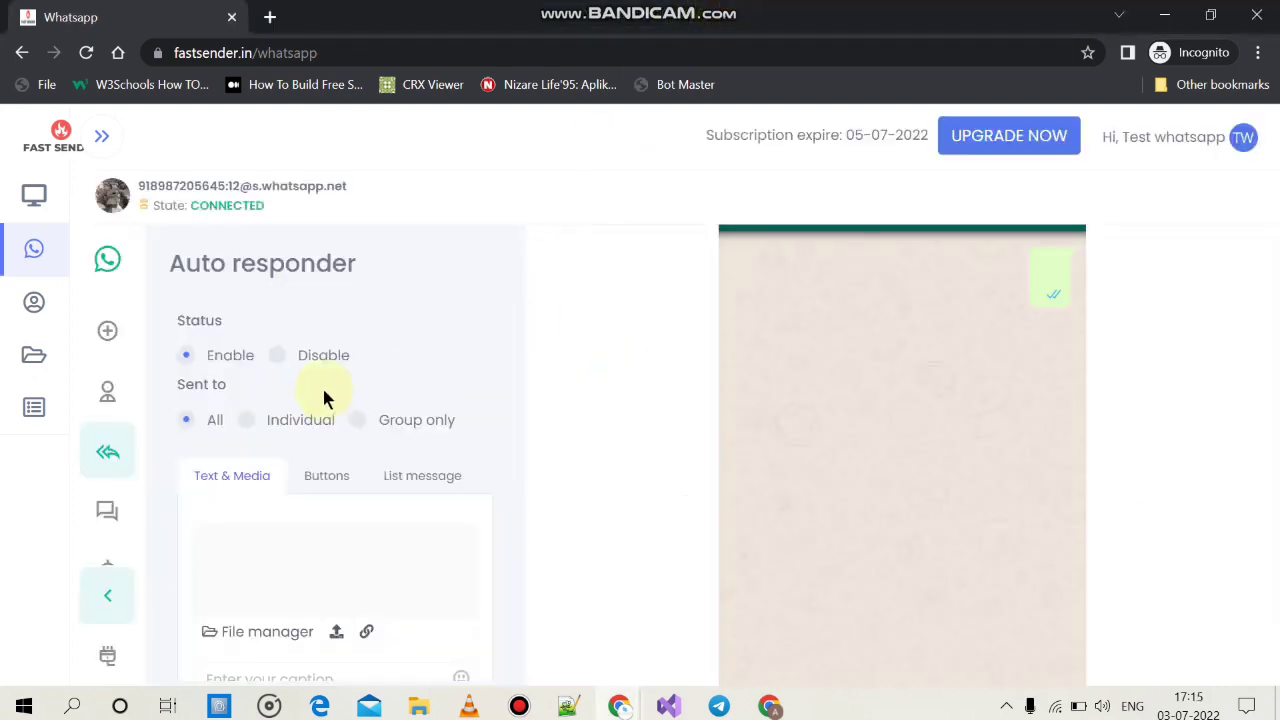
scroll(300, 450, "down", 2)
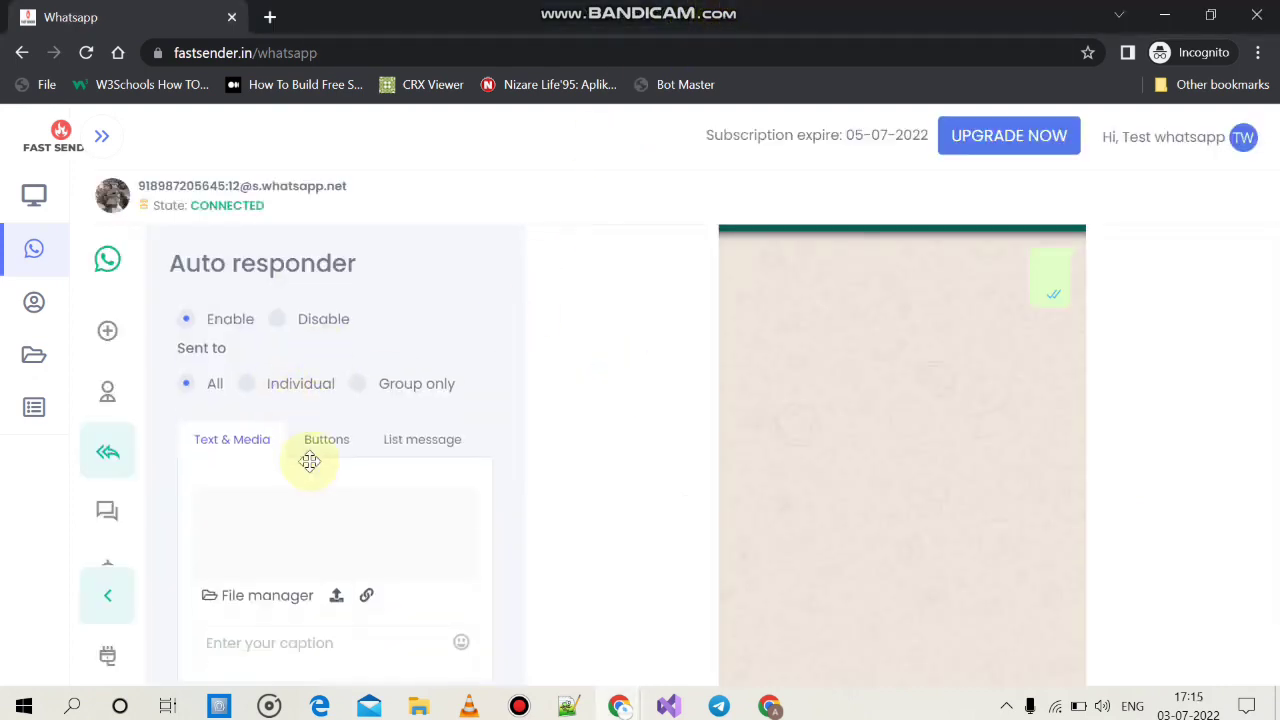
scroll(372, 500, "up", 2)
left_click(332, 476)
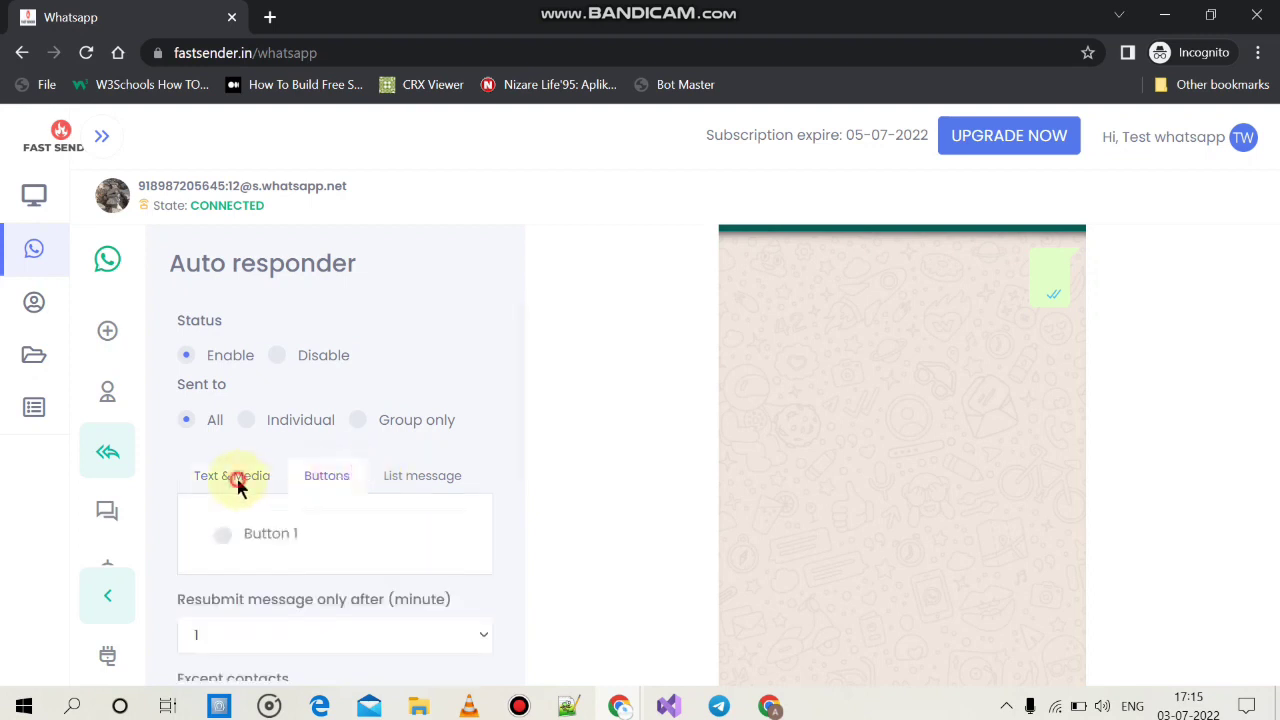
left_click(240, 478)
left_click(330, 478)
left_click(414, 476)
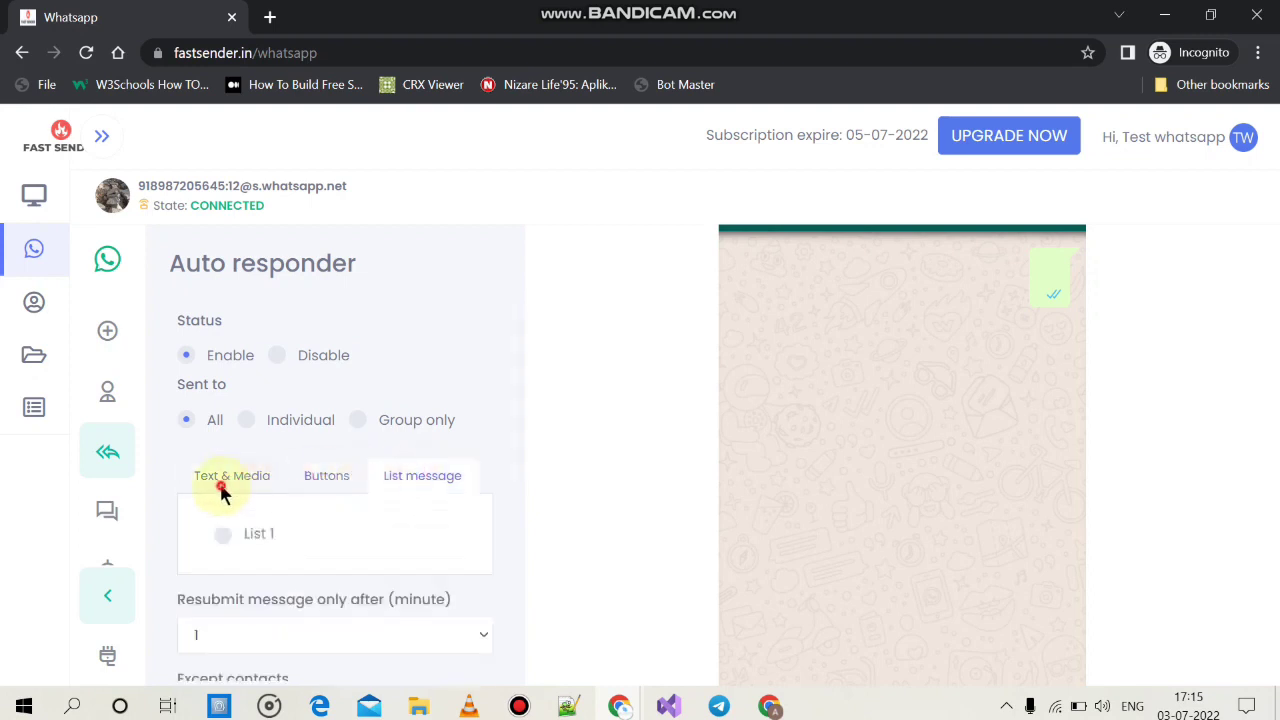
left_click(230, 478)
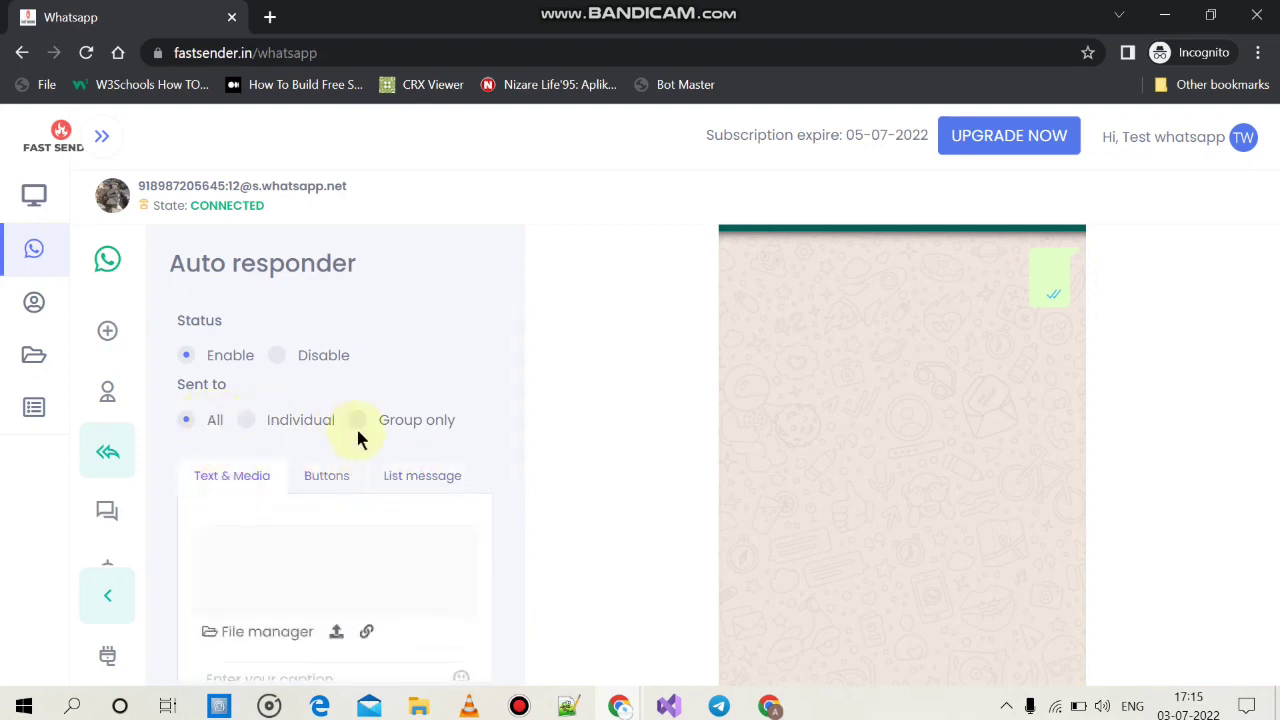
Set the auto responder's resubmit interval to 80 minutes, check the excepted contacts field and try to submit the settings.
scroll(306, 537, "down", 5)
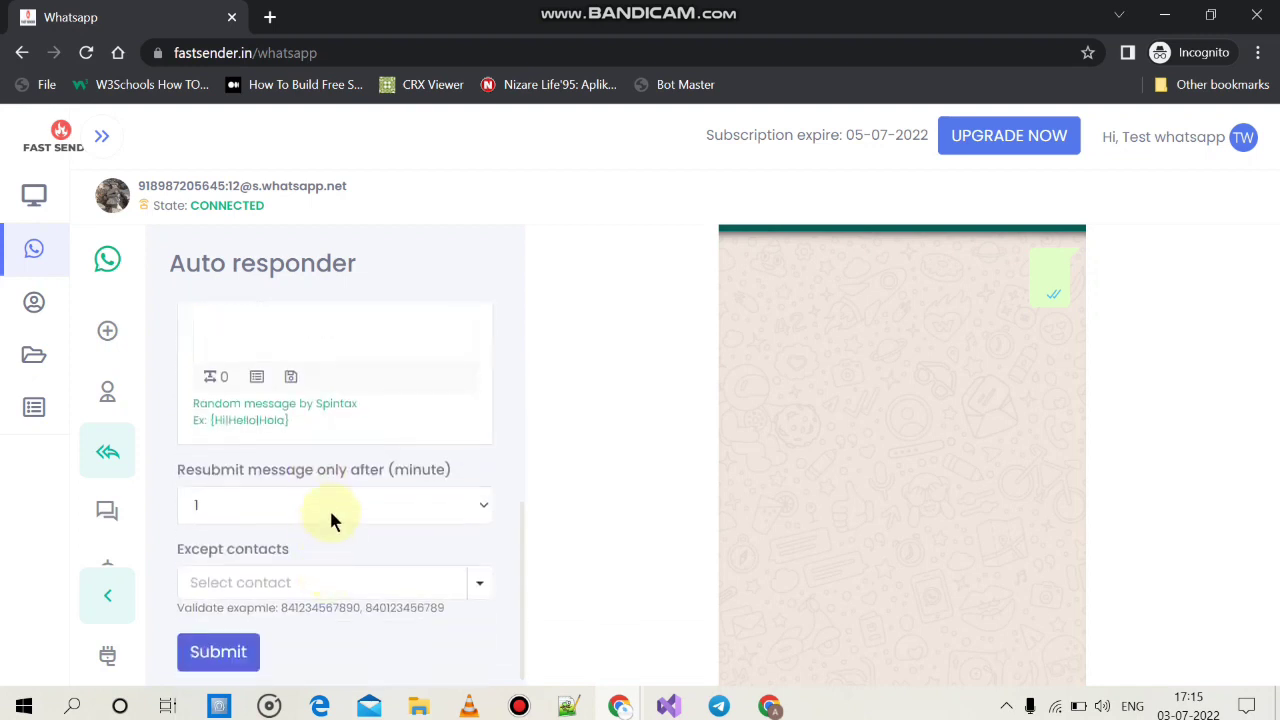
left_click(331, 508)
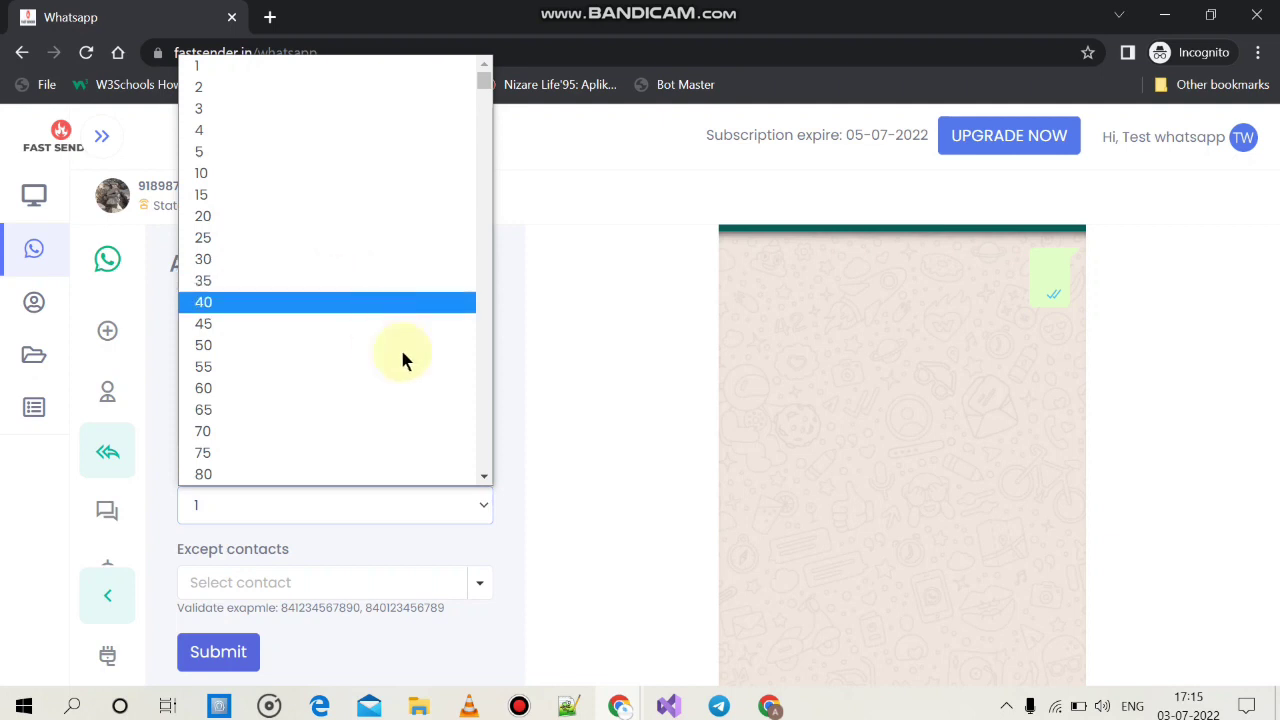
left_click(412, 476)
left_click_drag(280, 468, 352, 580)
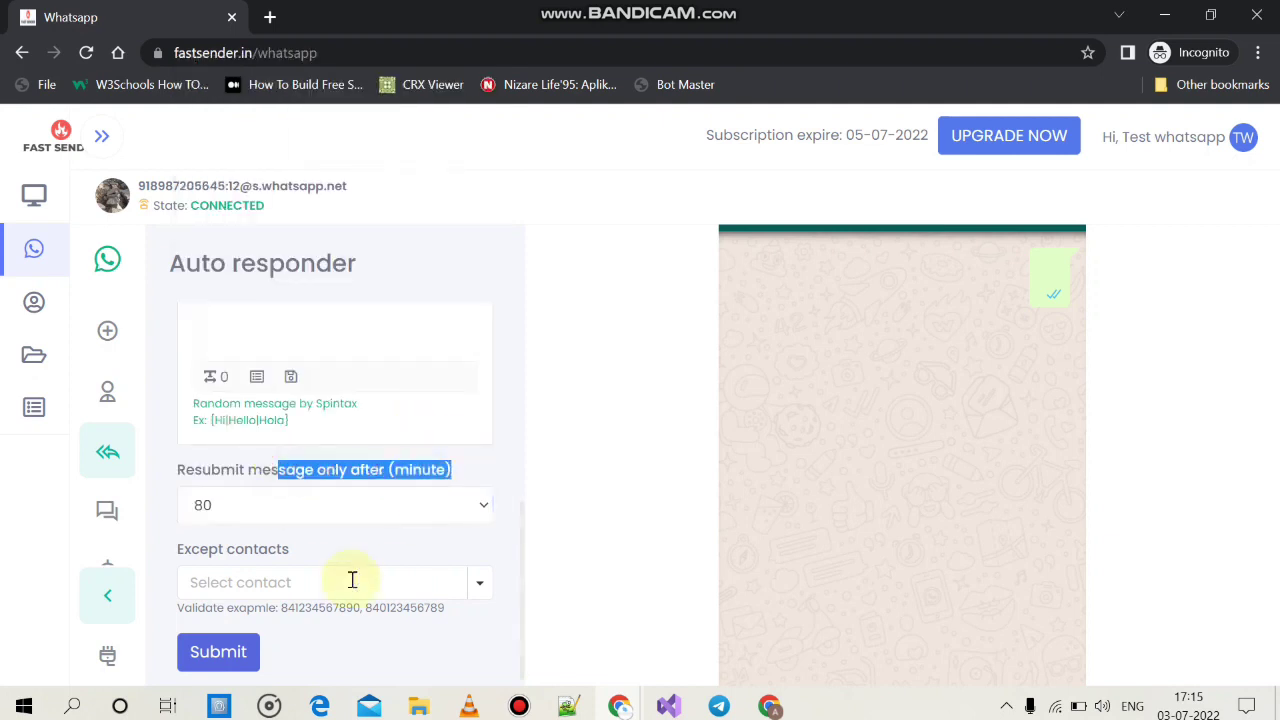
left_click(335, 577)
left_click_drag(185, 549, 336, 549)
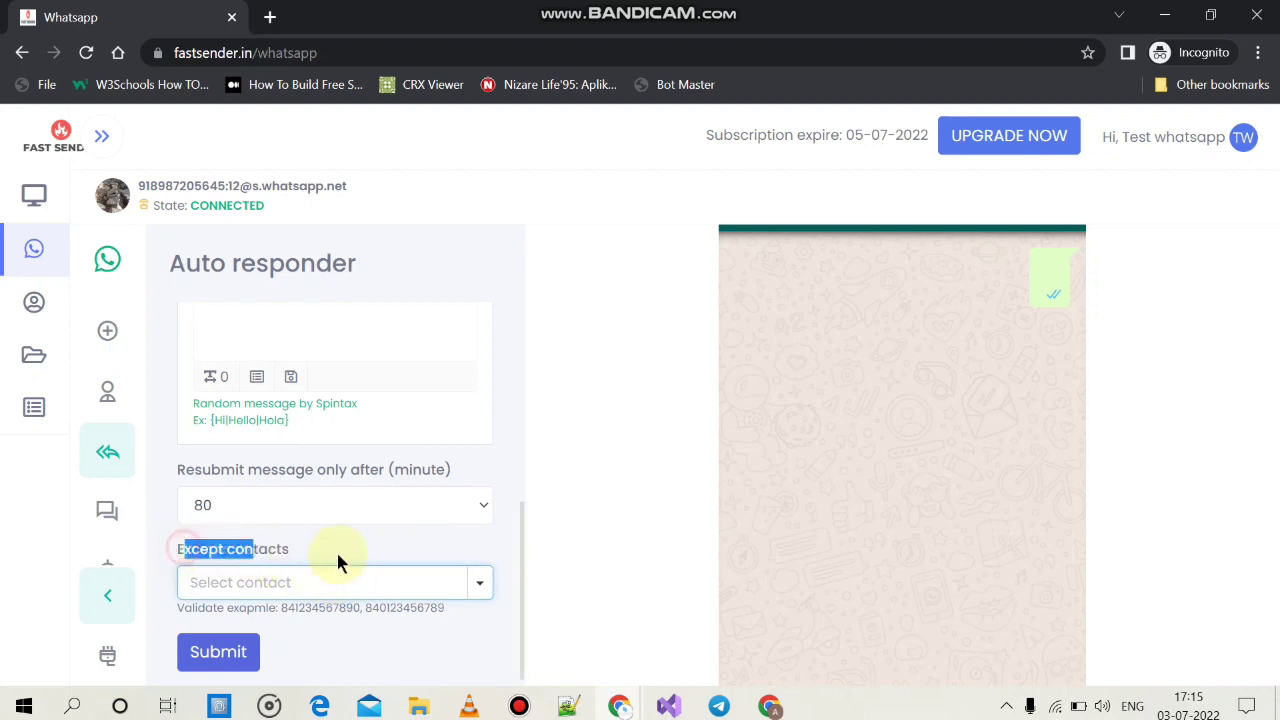
left_click(240, 652)
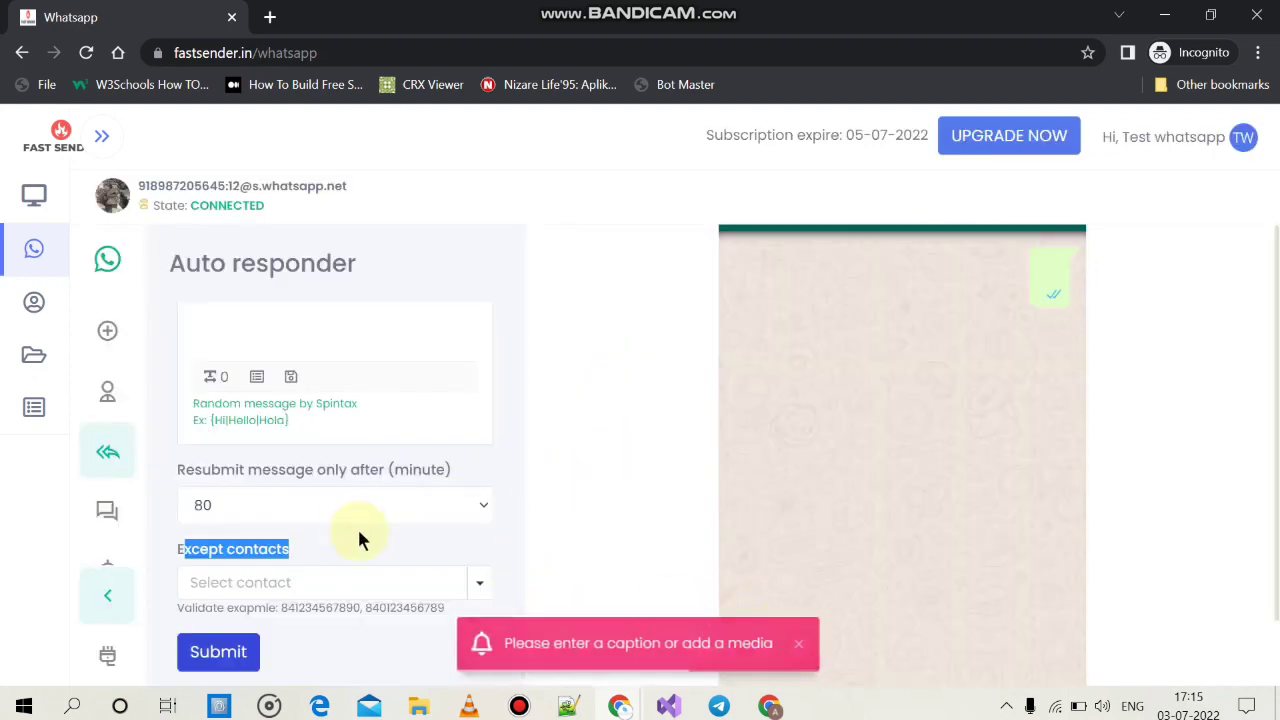
Limit the auto responder to individual chats and choose the "Button 1" template as its reply.
scroll(357, 526, "up", 5)
left_click(306, 420)
scroll(280, 472, "down", 3)
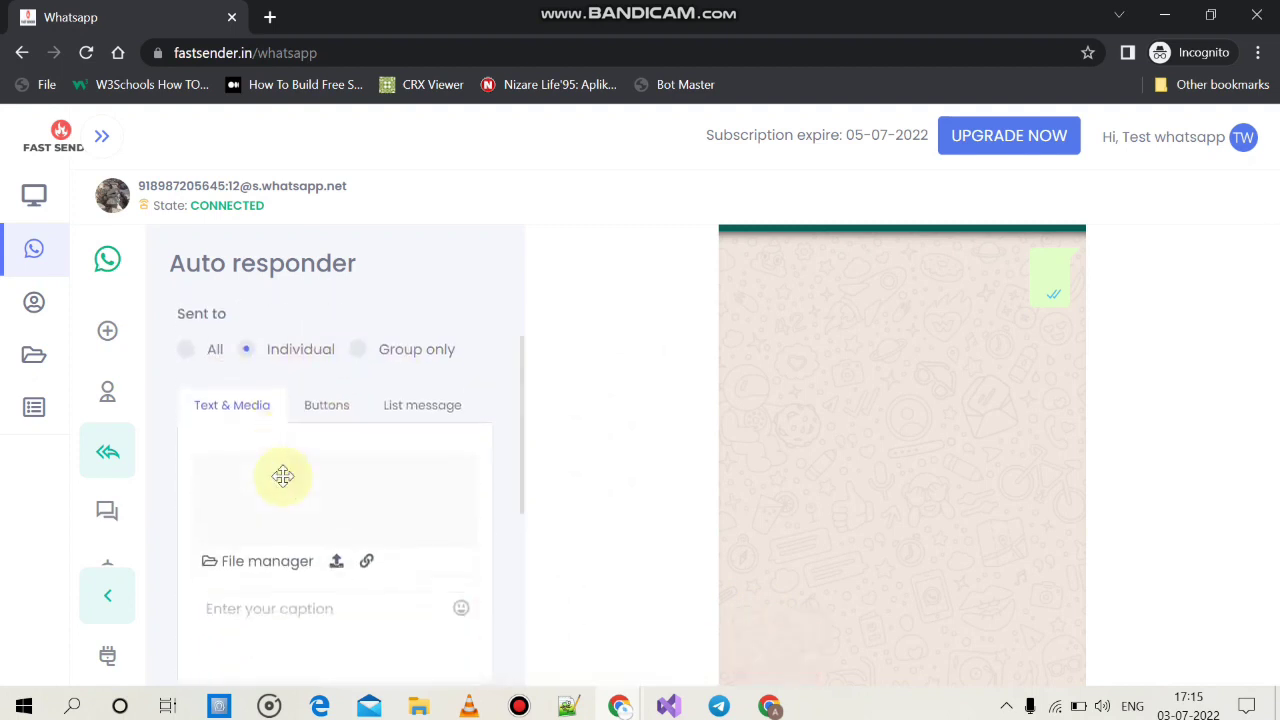
scroll(290, 470, "up", 3)
scroll(306, 430, "down", 3)
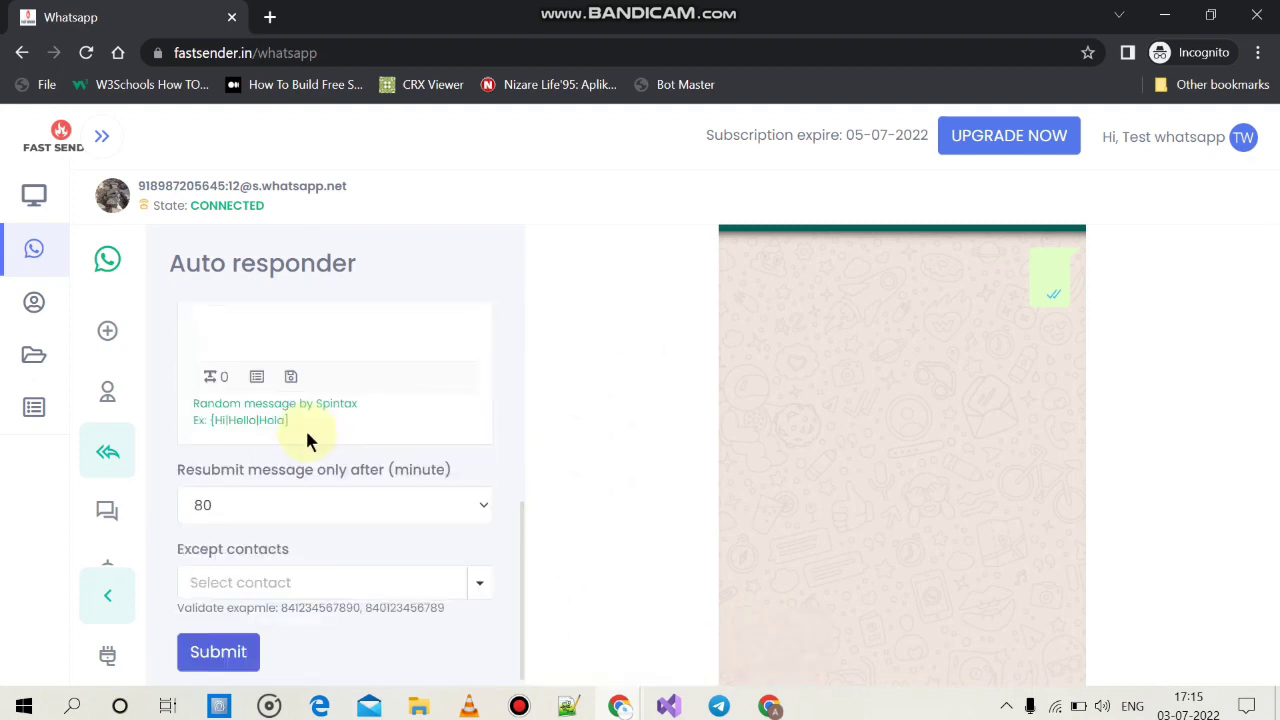
scroll(330, 420, "up", 3)
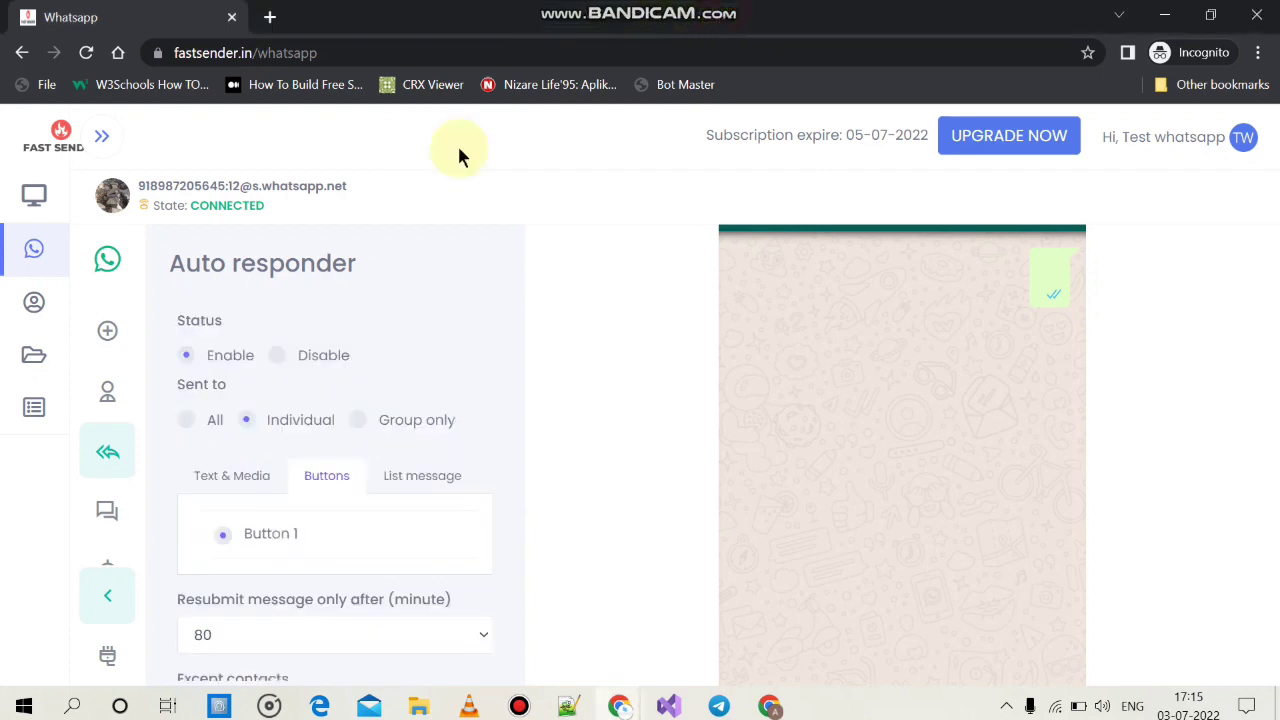